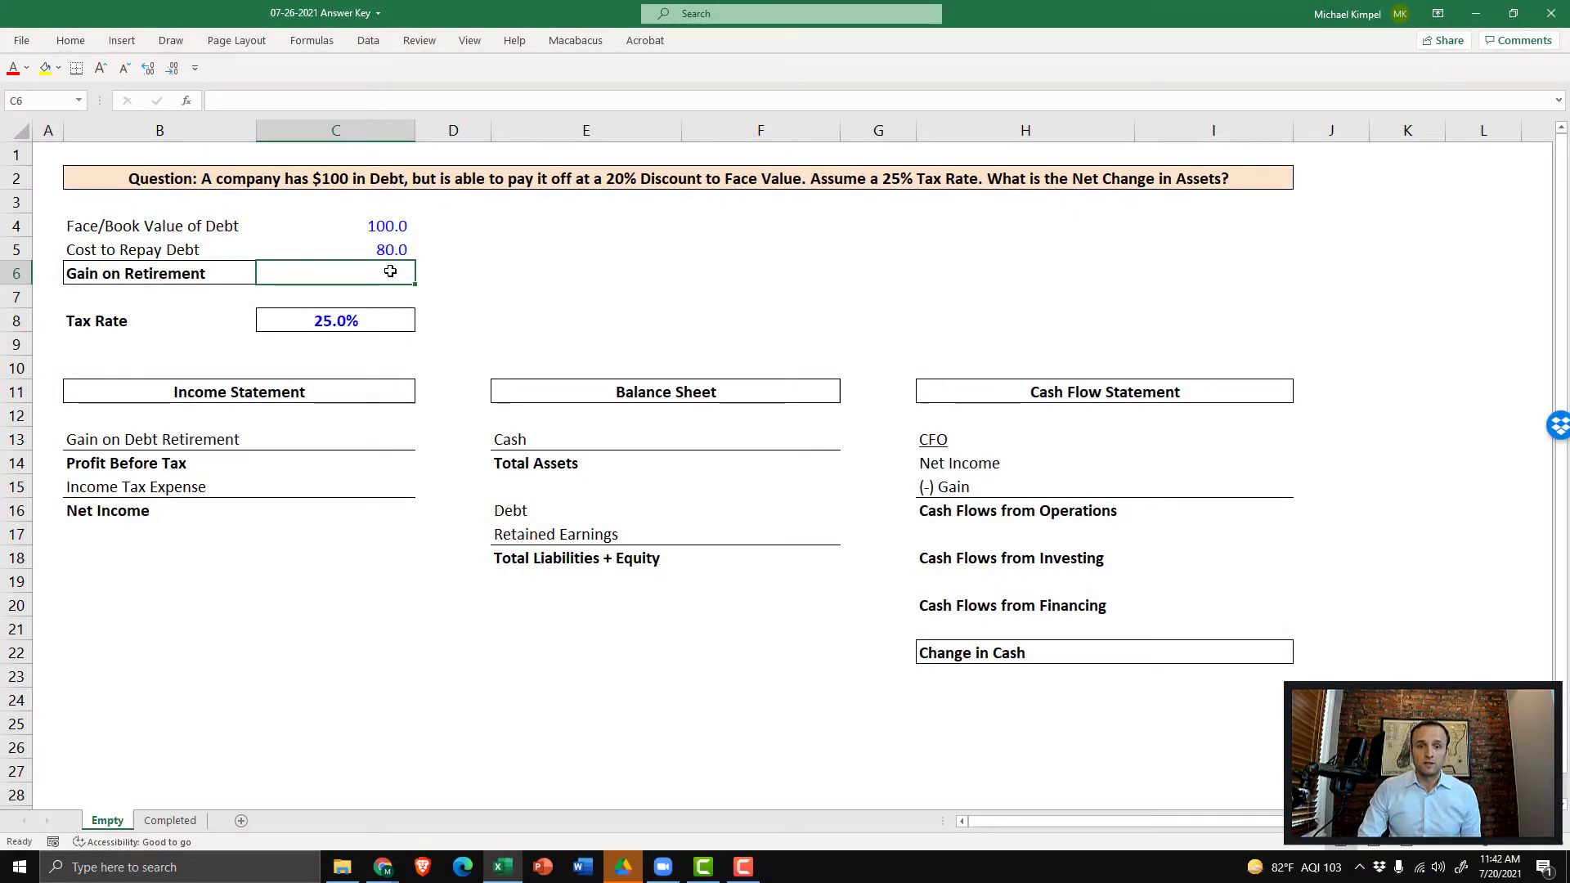
- Enter =+C4-C5 in C6 so the Gain on Retirement shows 20.0
type("+")
key("Up")
key("Up")
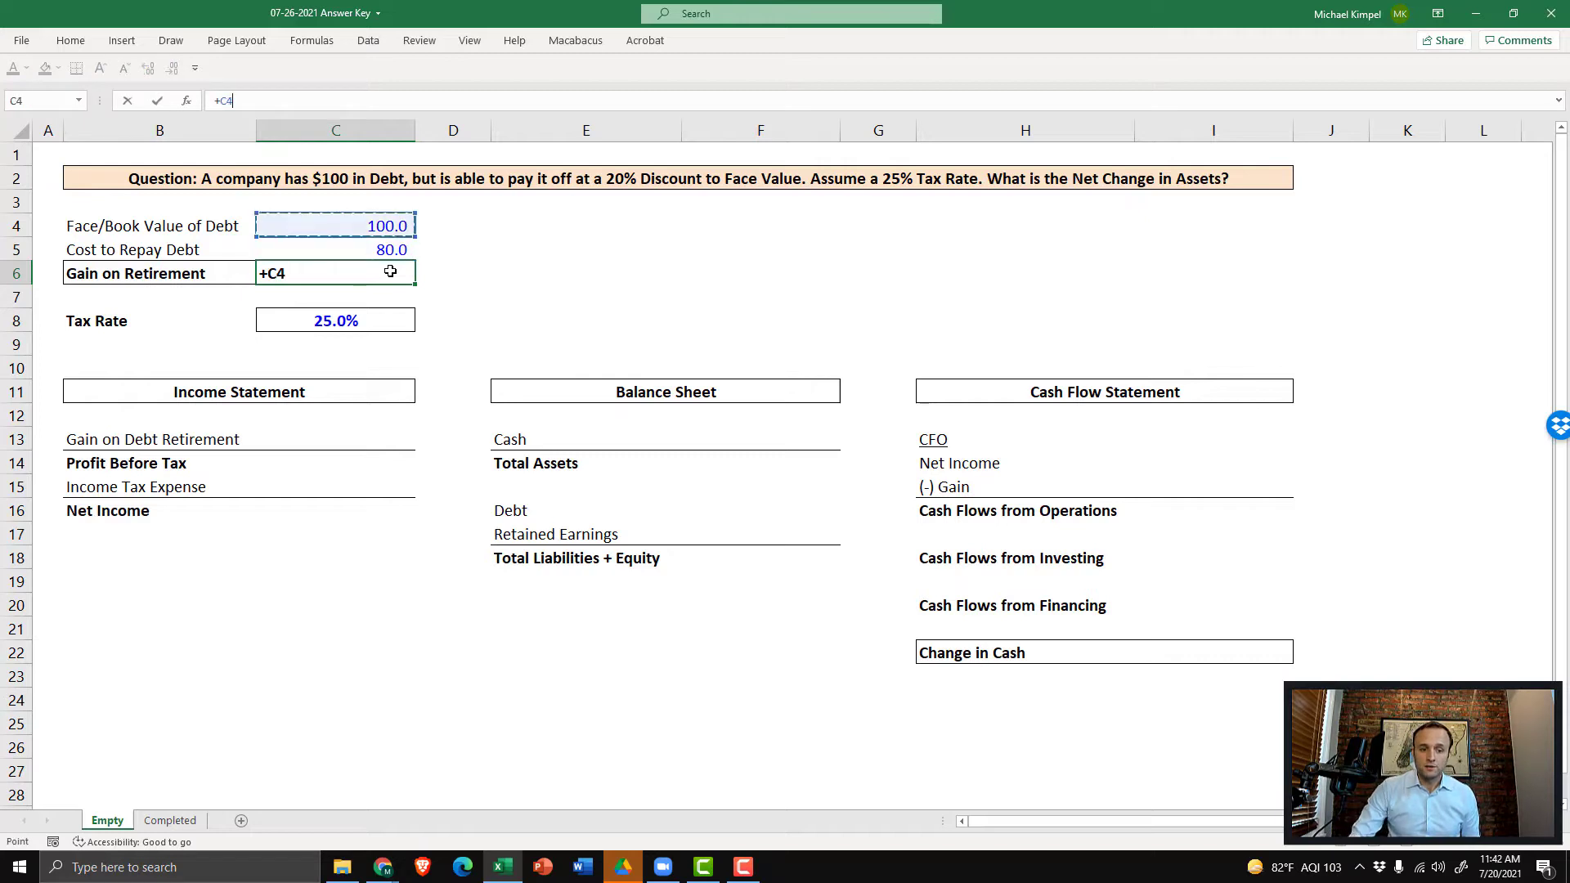
type("-")
key("Up")
key("ctrl+Return")
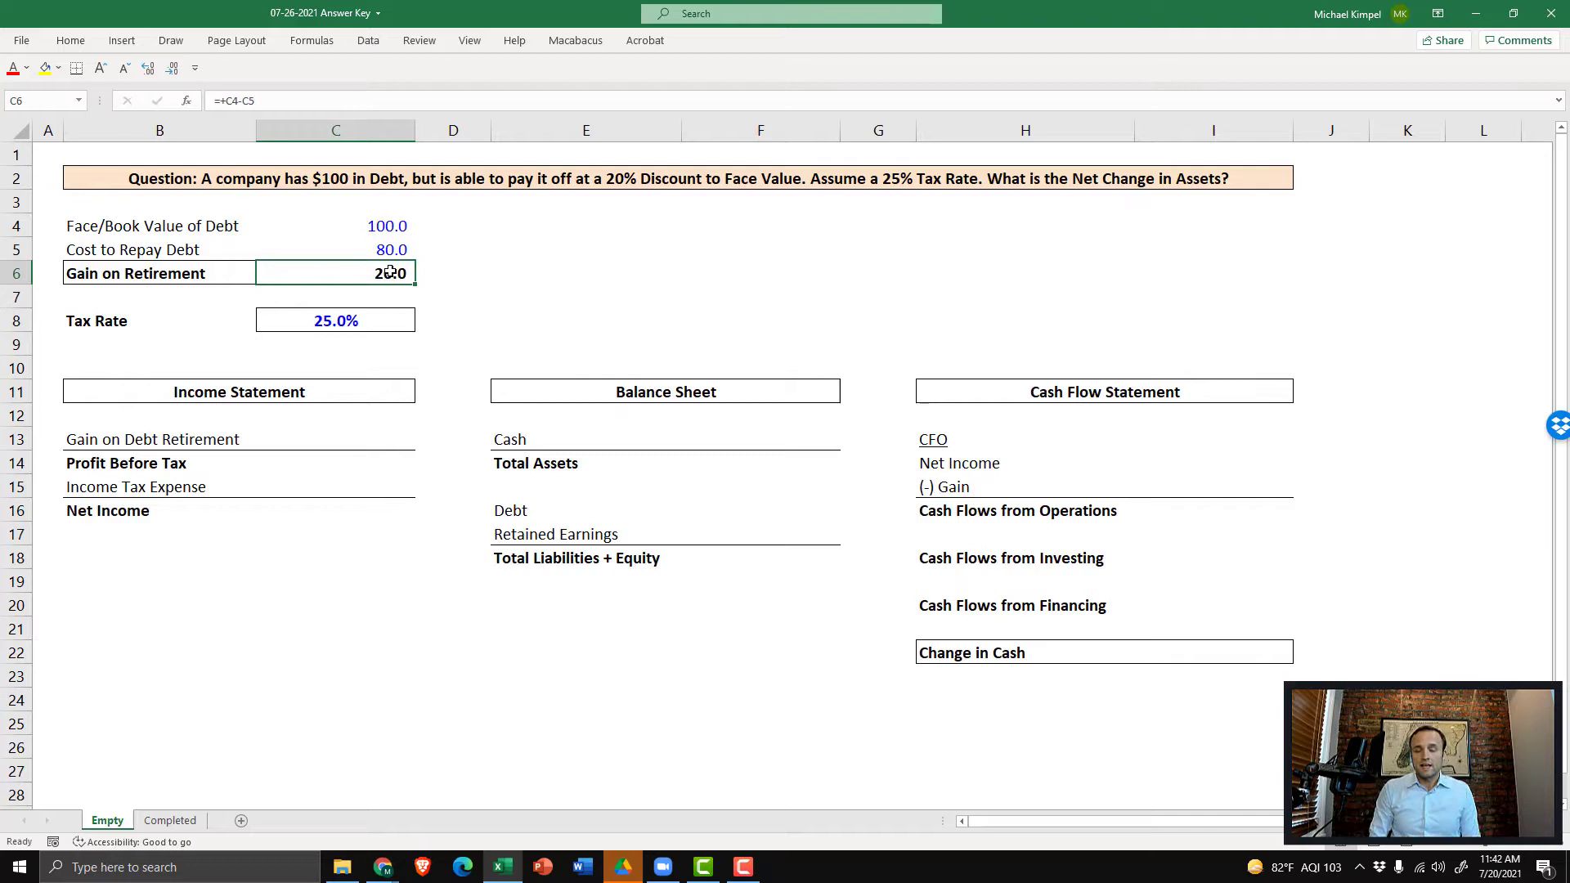
key("Down")
key("Down")
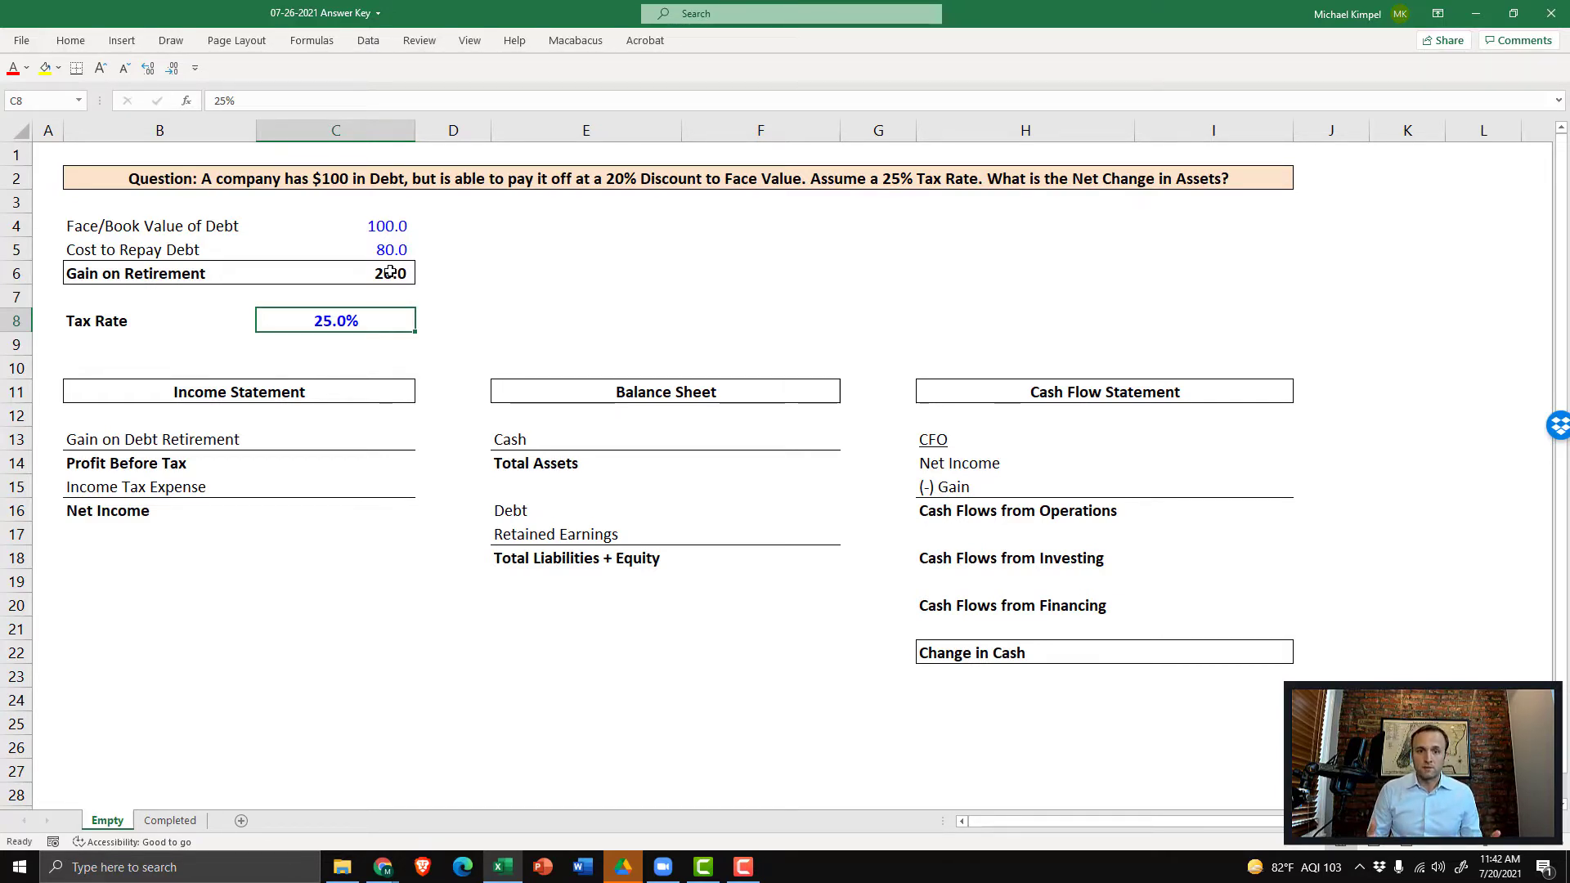
left_click(391, 273)
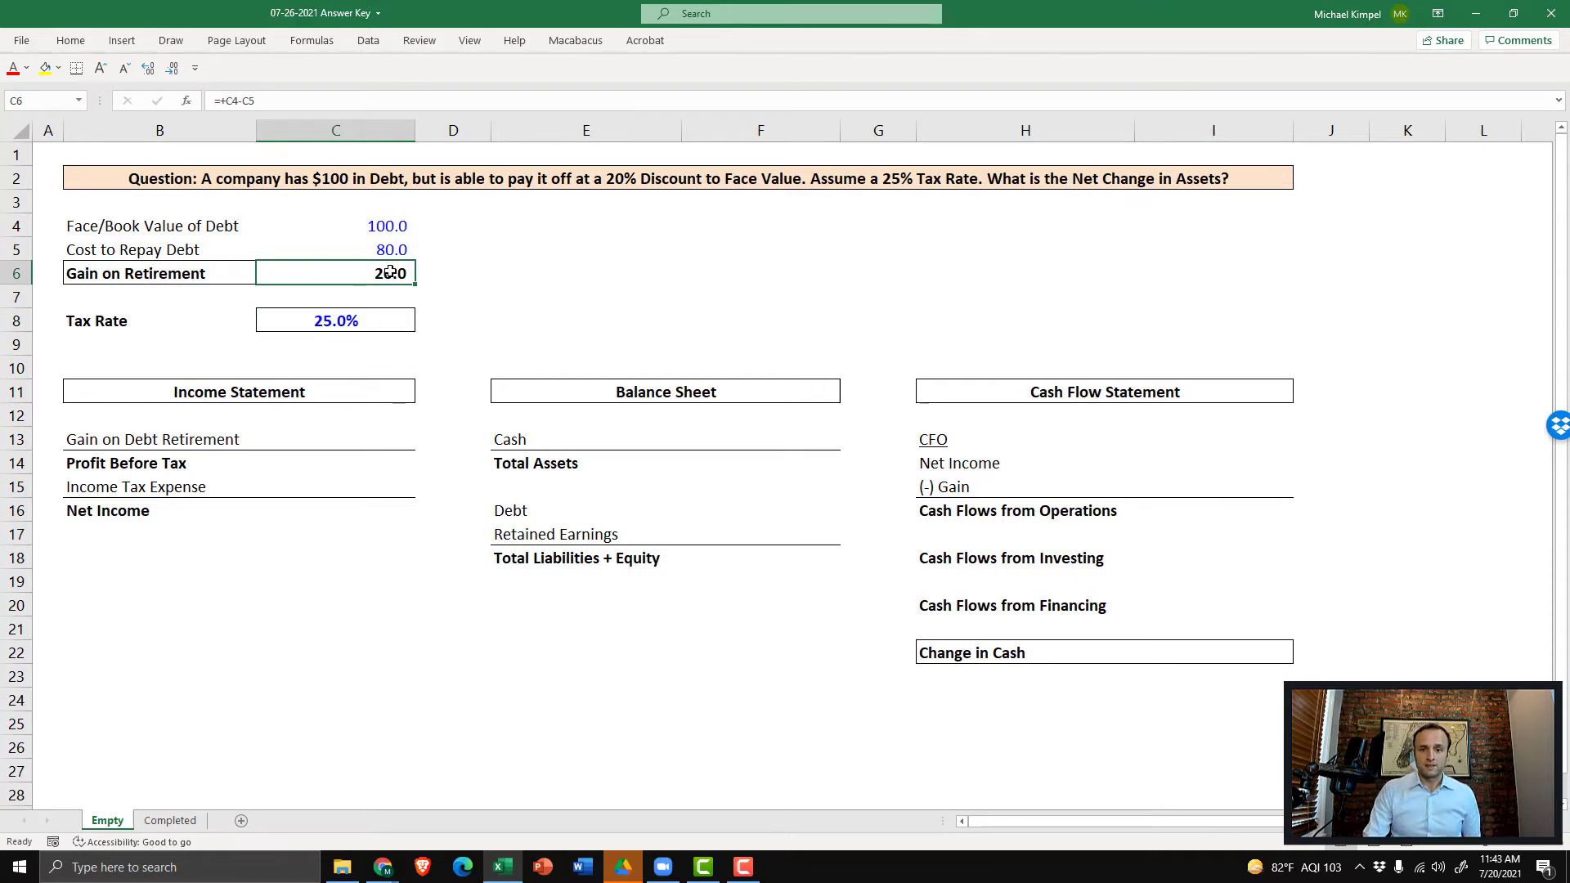
- Link the gain line to C6 (20.0) and AutoSum Profit Before Tax to 20.0
key("Down")
key("Down")
key("Down")
key("Down")
key("Down")
key("Down")
key("Down")
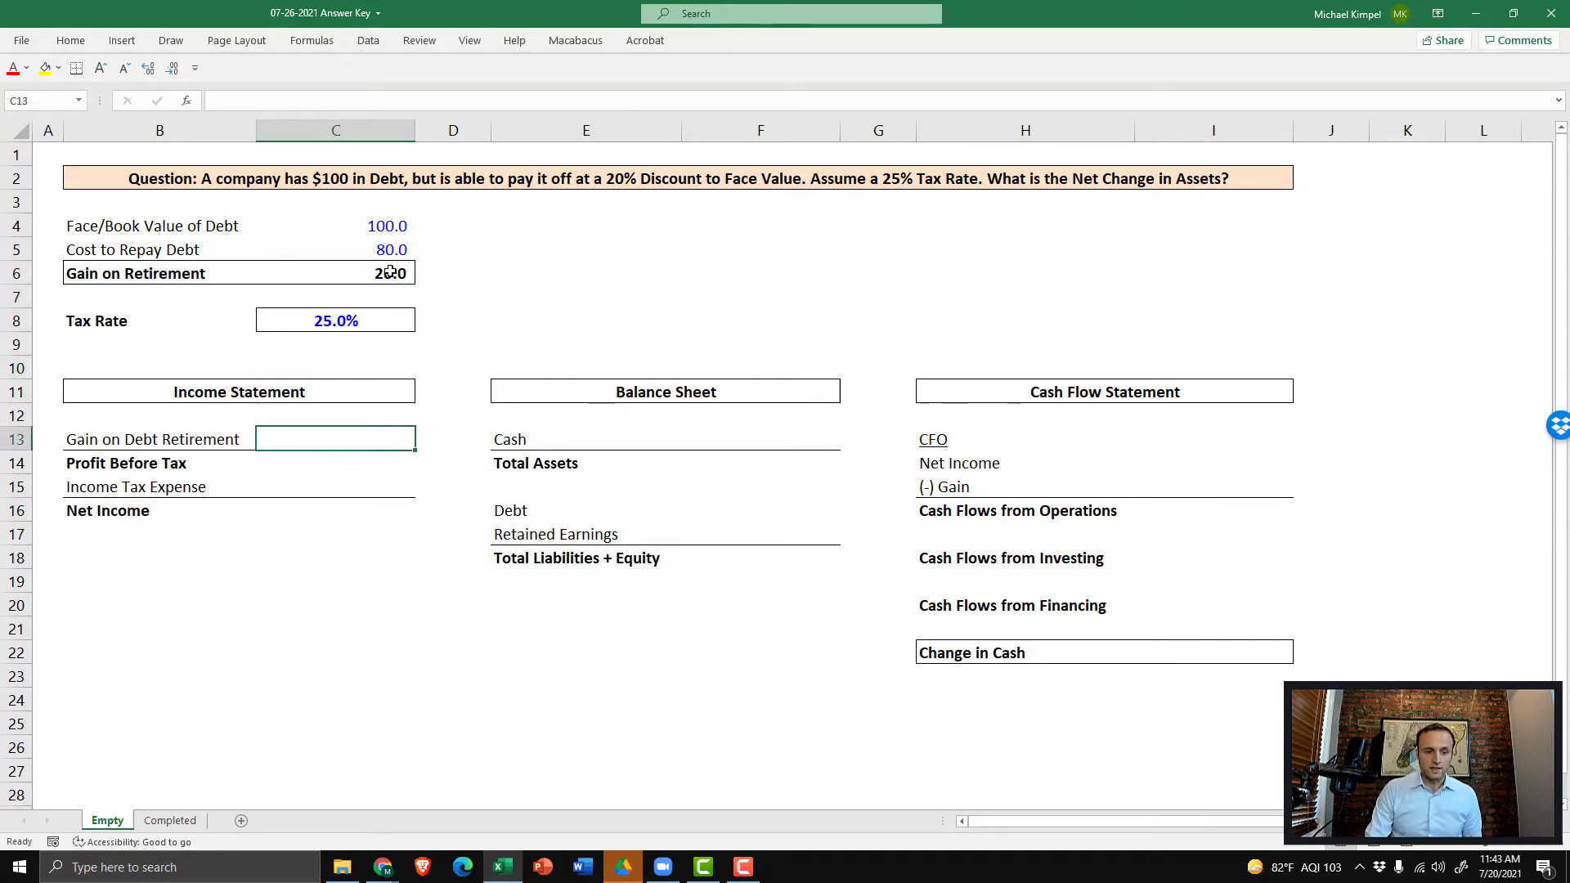
type("+")
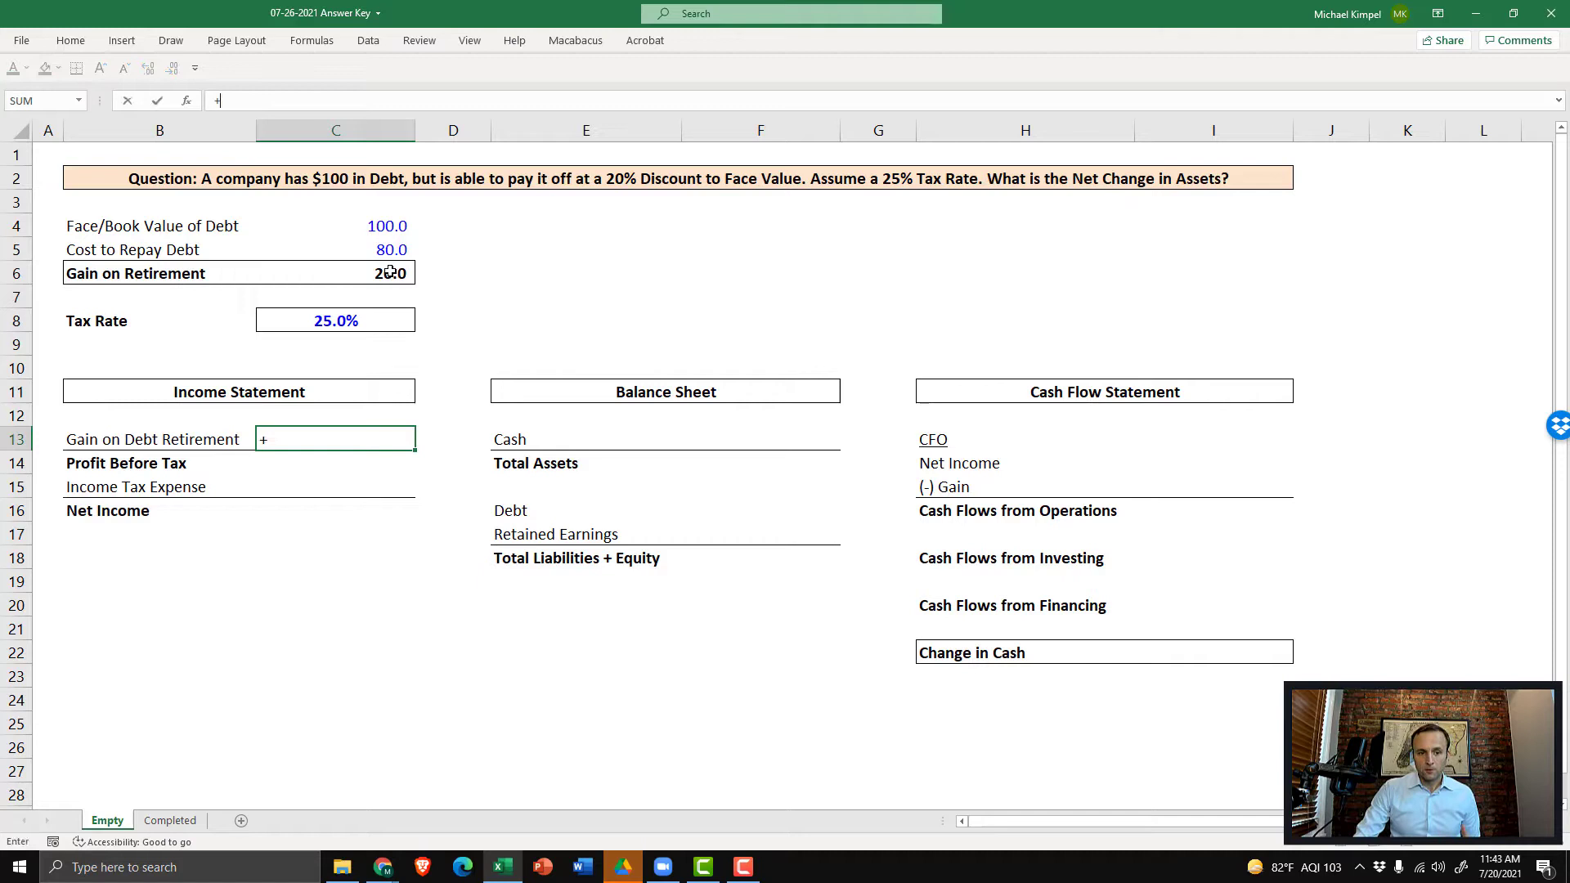
key("Up")
key("Up")
key("Up")
key("Up")
key("Up")
key("Up")
key("Up")
key("ctrl+Return")
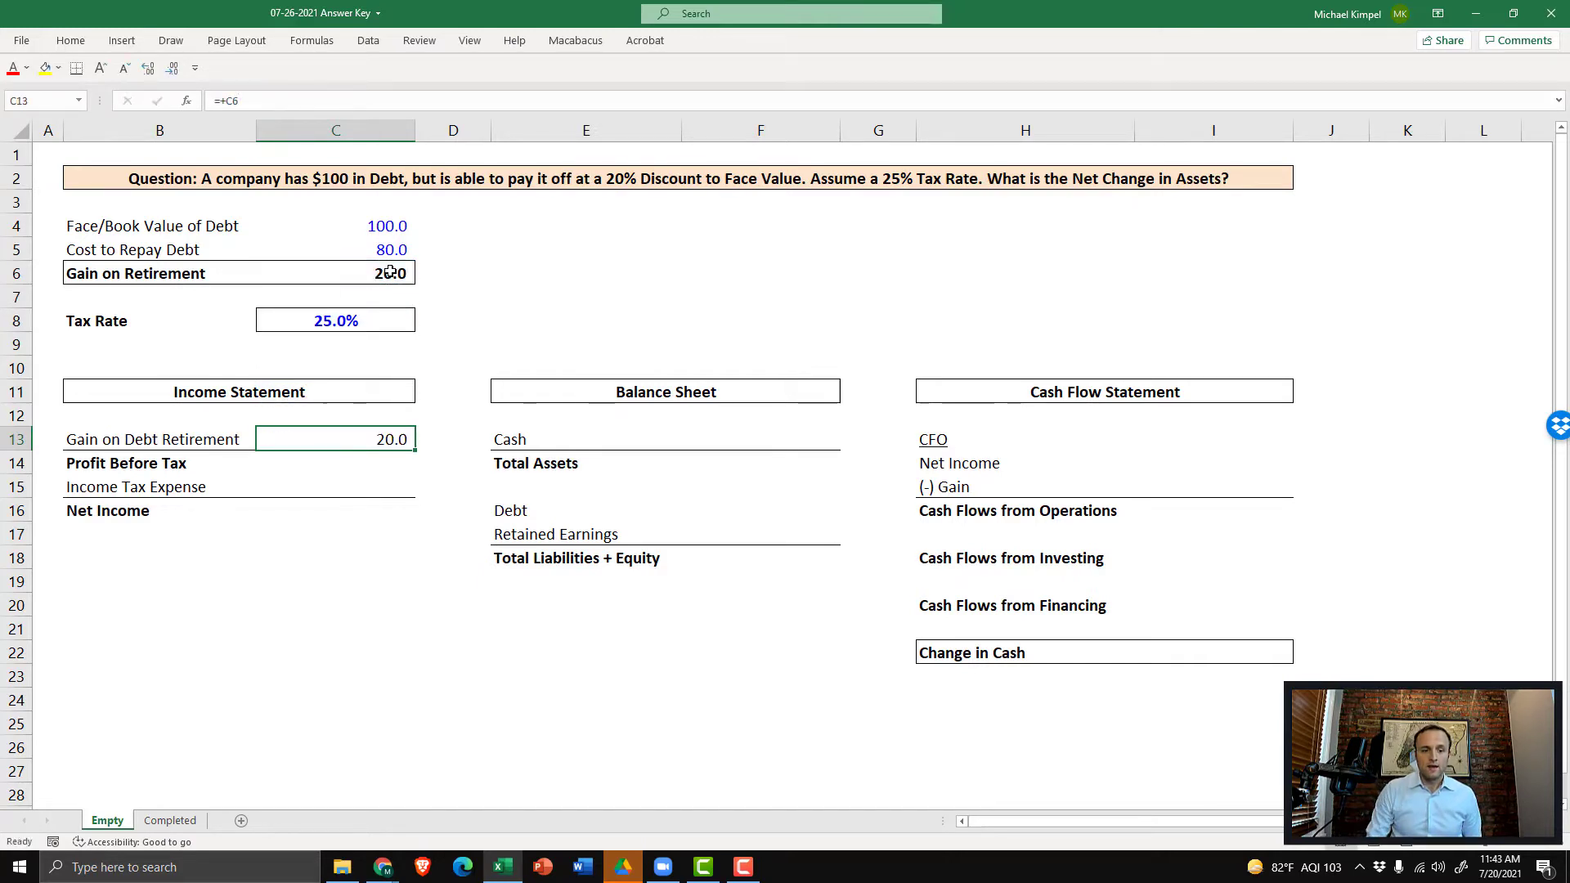
key("Down")
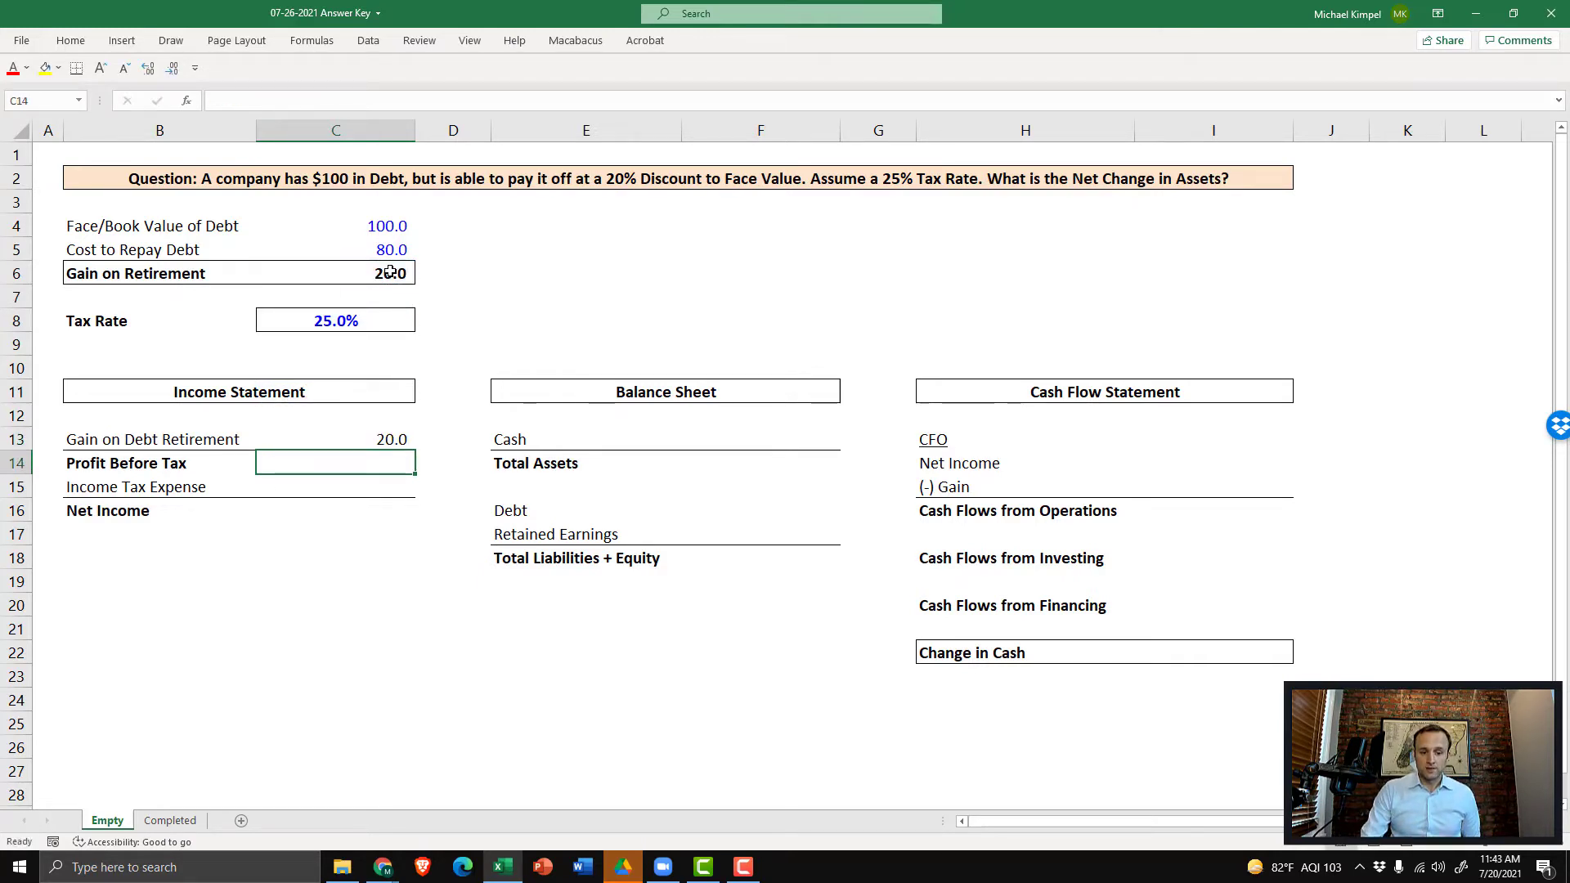
key("alt+equal")
key("ctrl+Return")
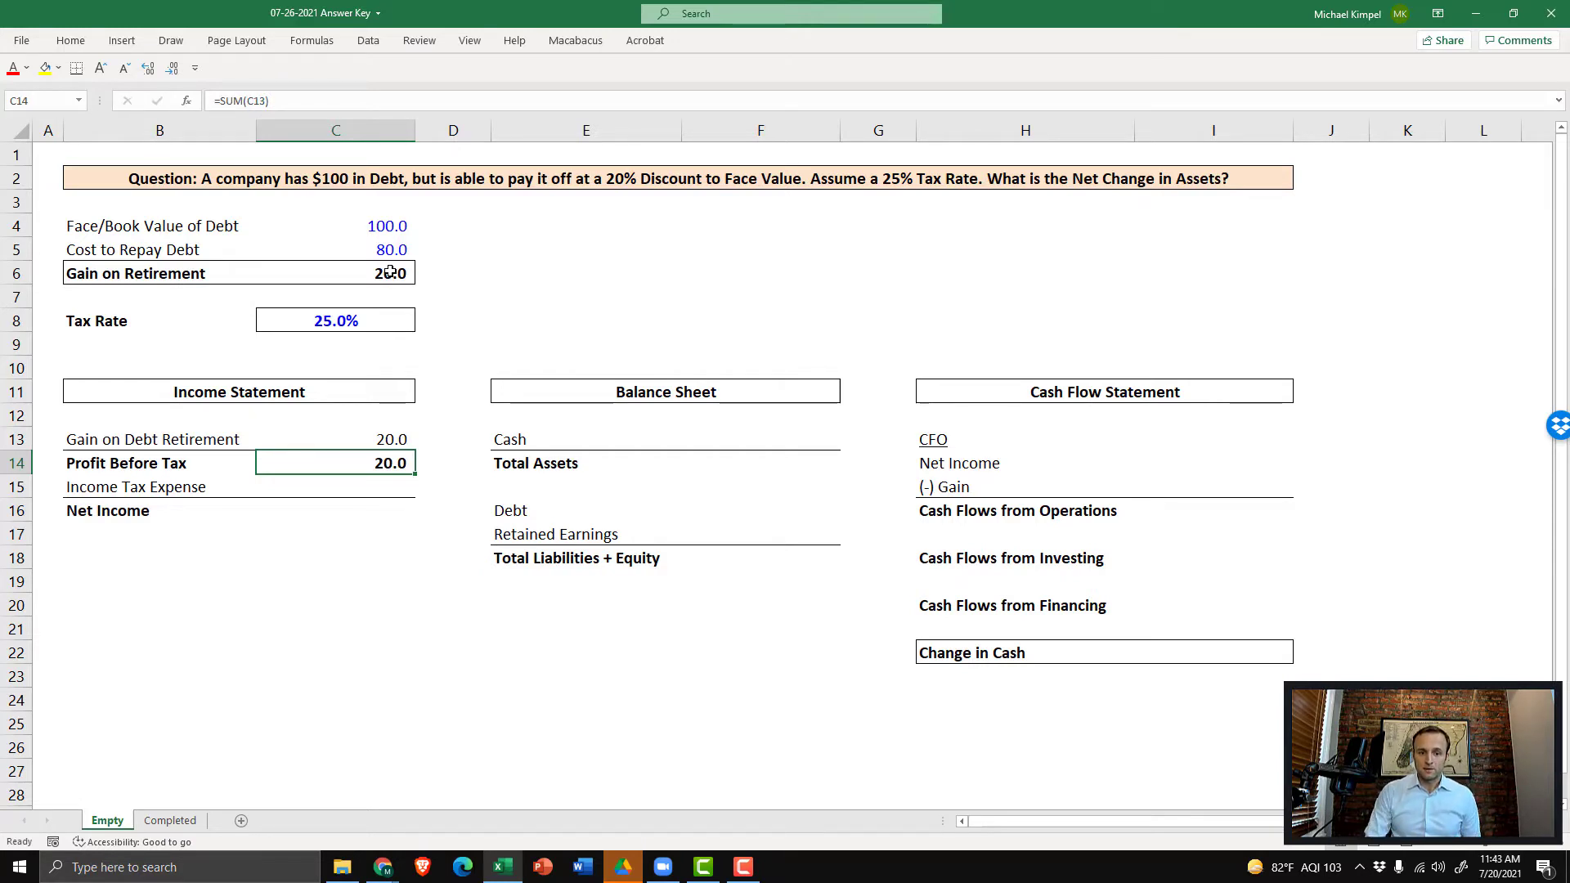
- Compute Income Tax Expense as =-C8*C14, giving (5.0)
key("Down")
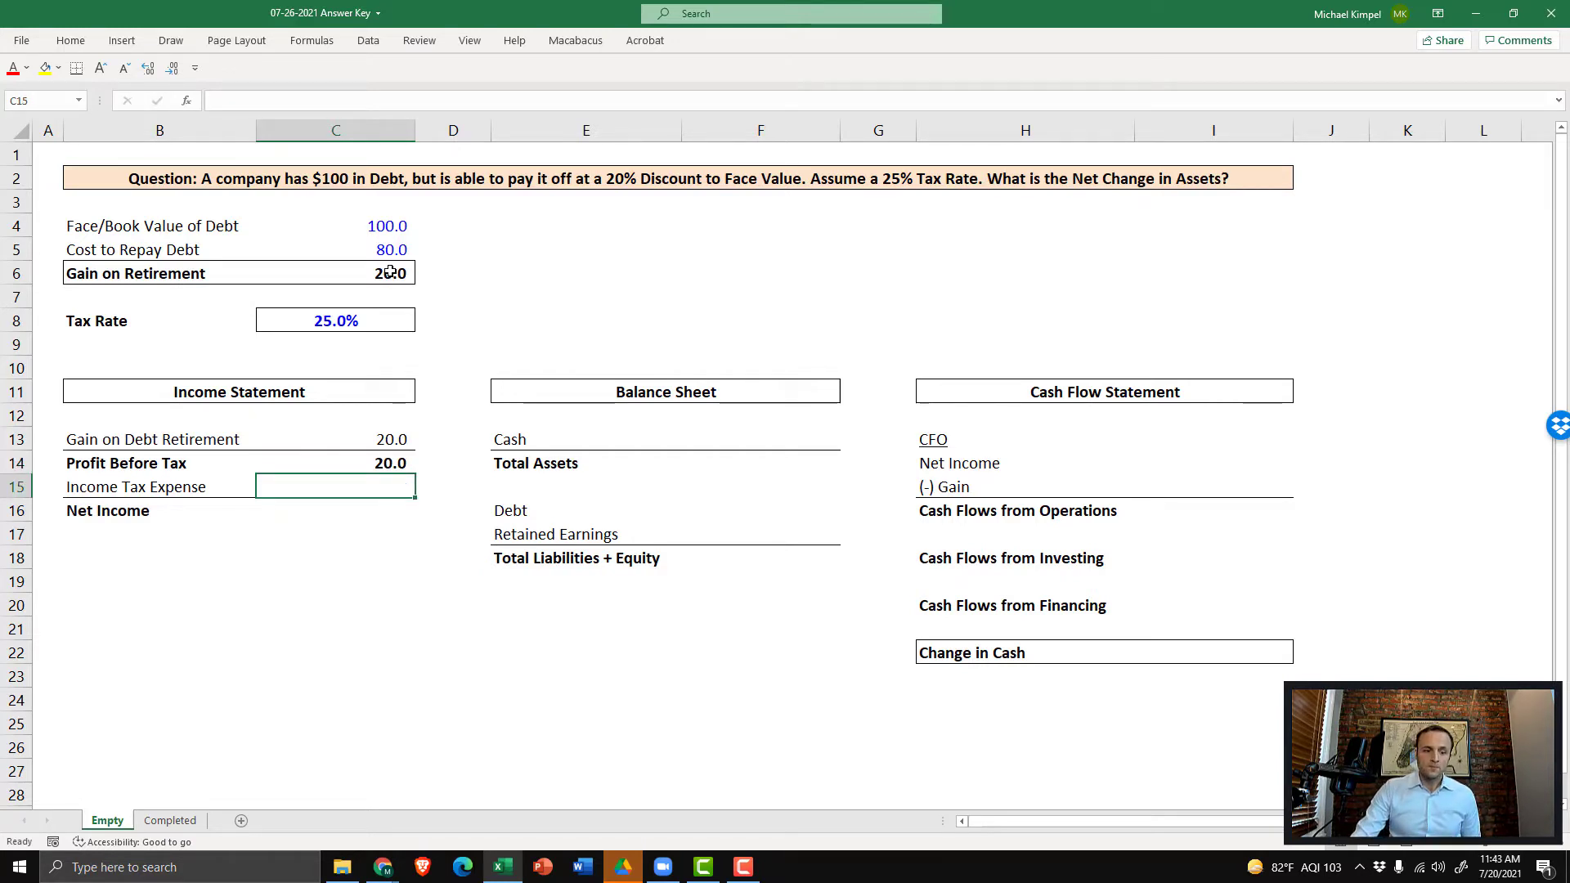
type("-")
key("Up")
key("Up")
key("Up")
key("Up")
key("Up")
key("Up")
key("Up")
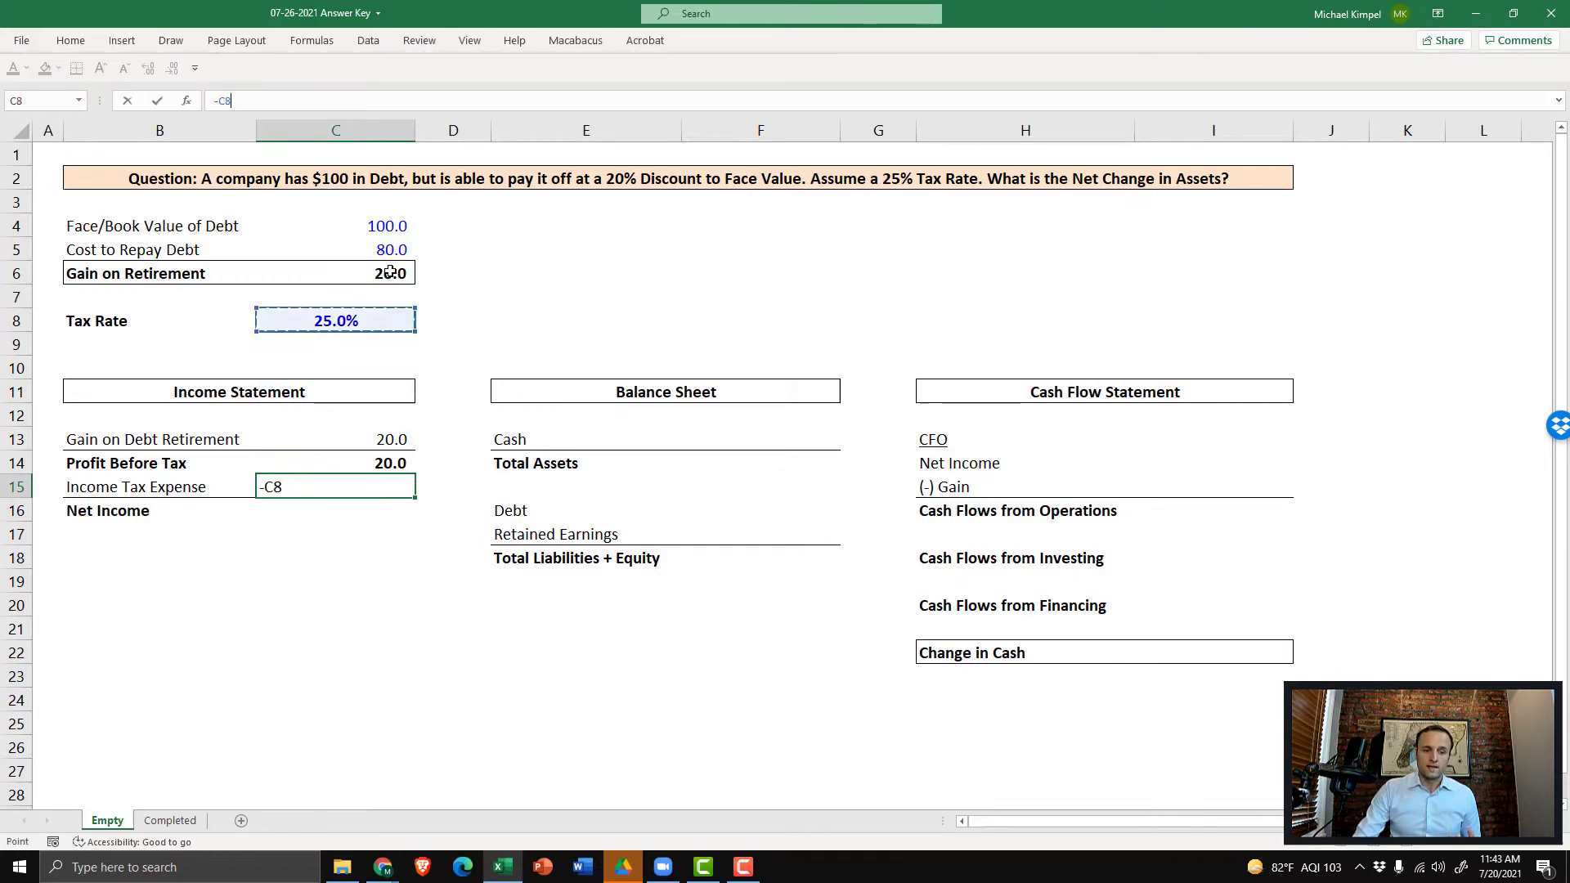
type("*")
key("Up")
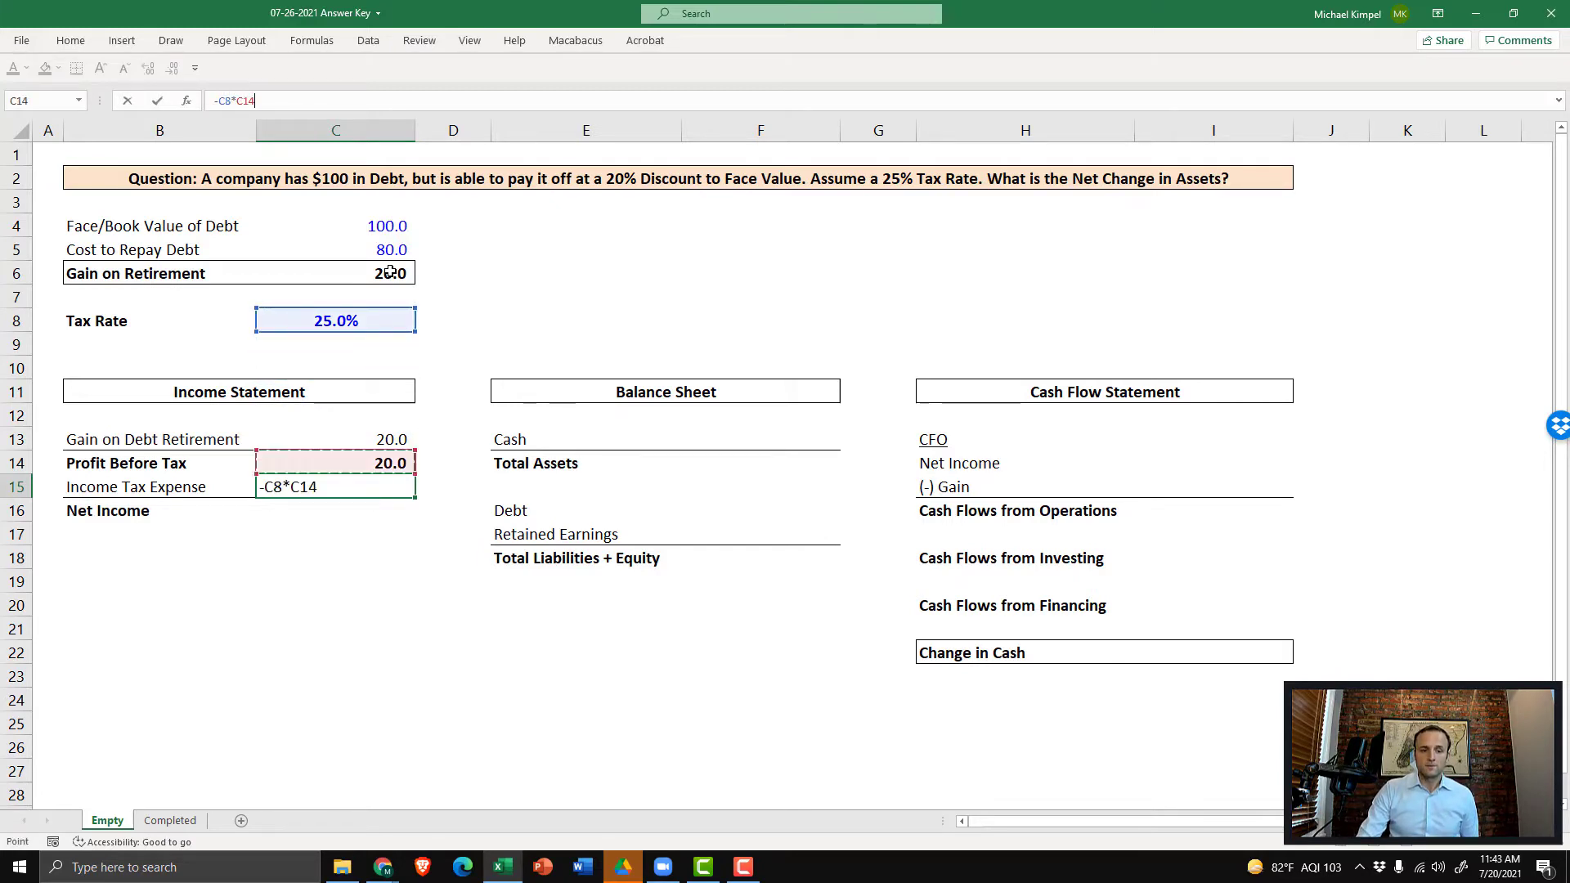
key("Return")
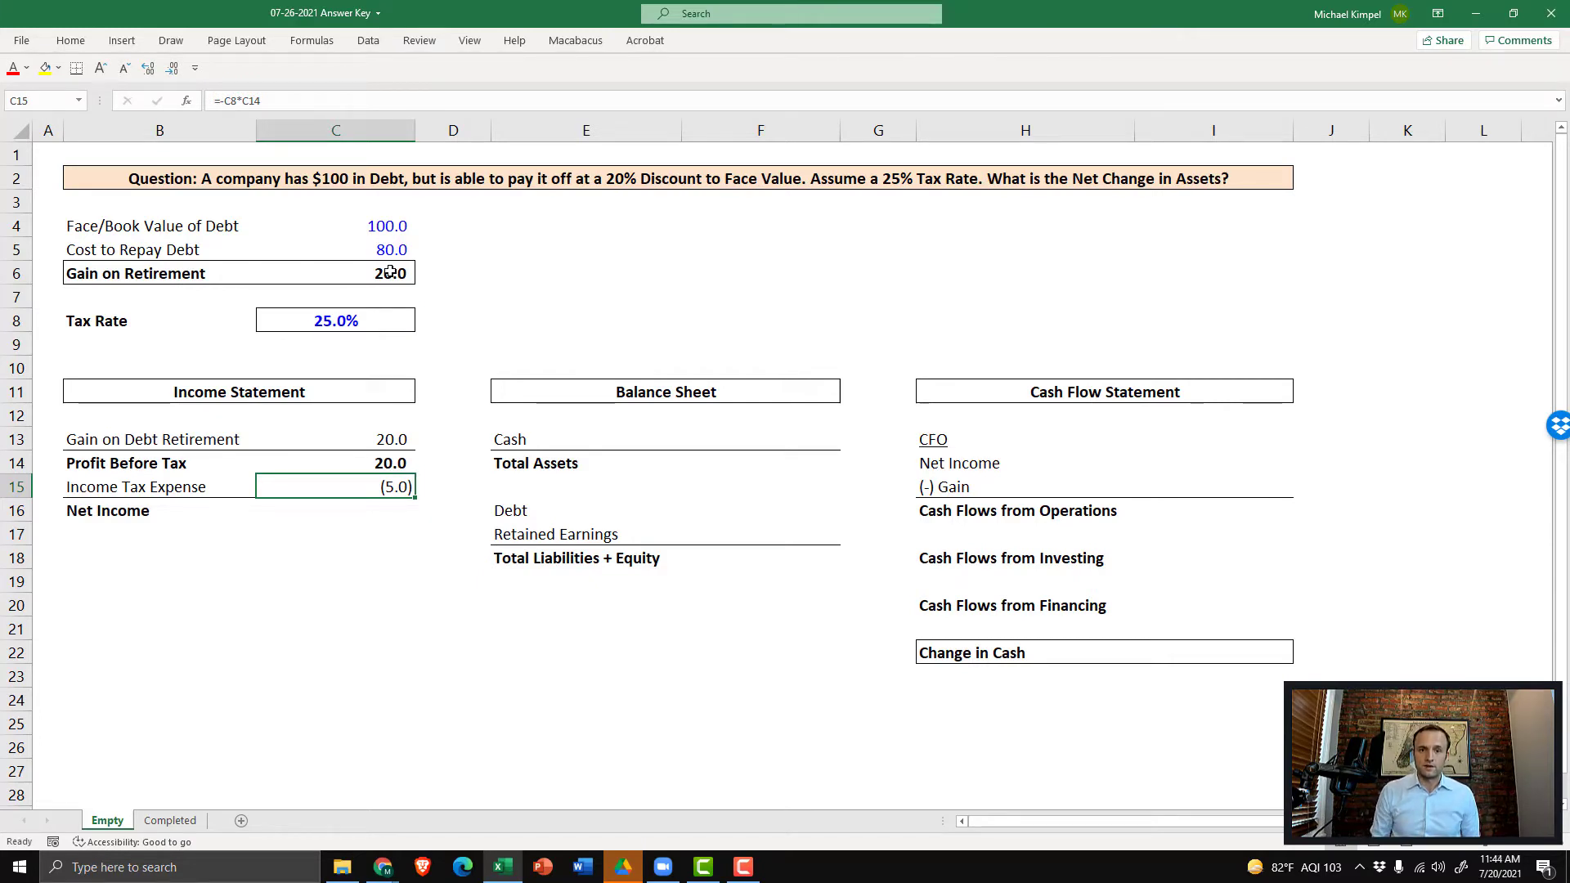
- Set Net Income to =SUM(C14:C15), giving 15.0
key("Down")
type("=SUM(")
key("Up")
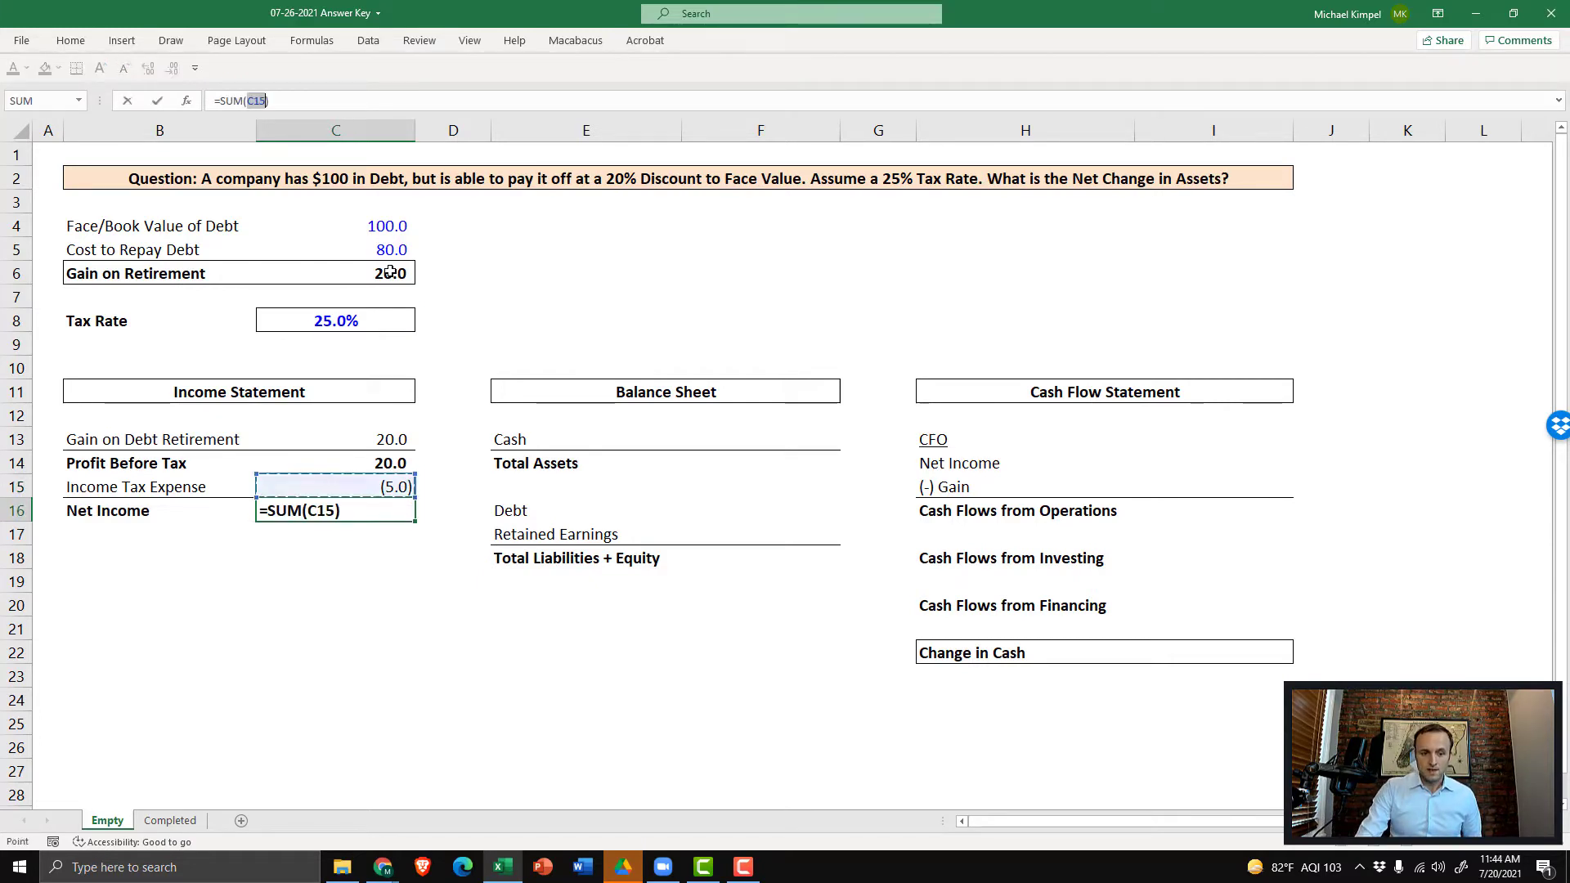
key("Up")
key("shift+Down")
key("ctrl+Return")
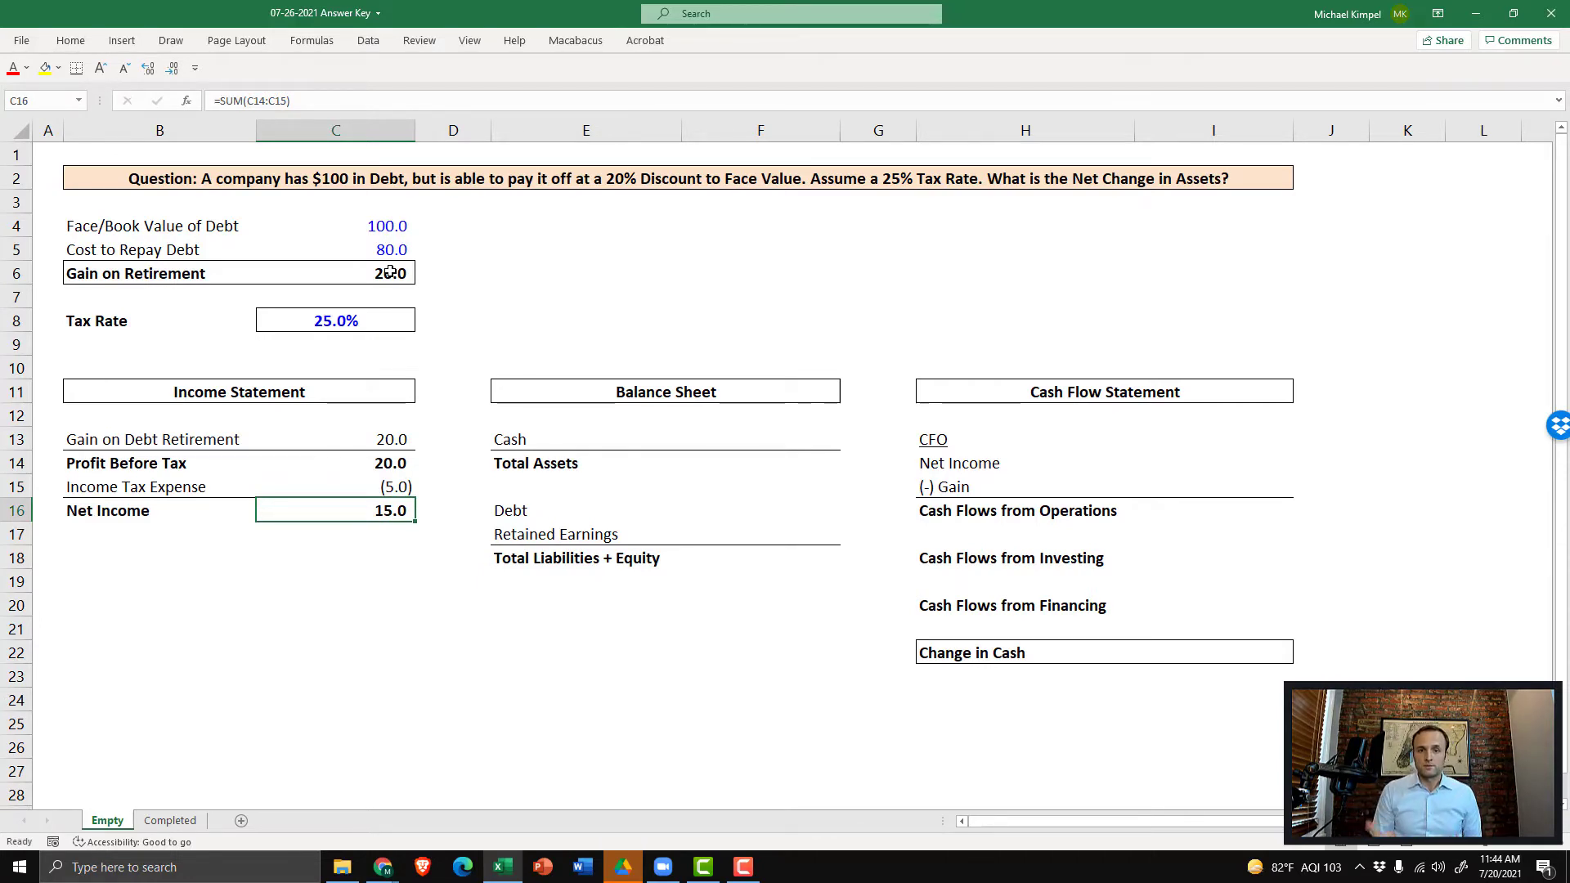
- Link the cash flow Net Income to C16, showing 15.0
key("Right")
key("Right")
key("Right")
key("Right")
key("Right")
key("Right")
key("Right")
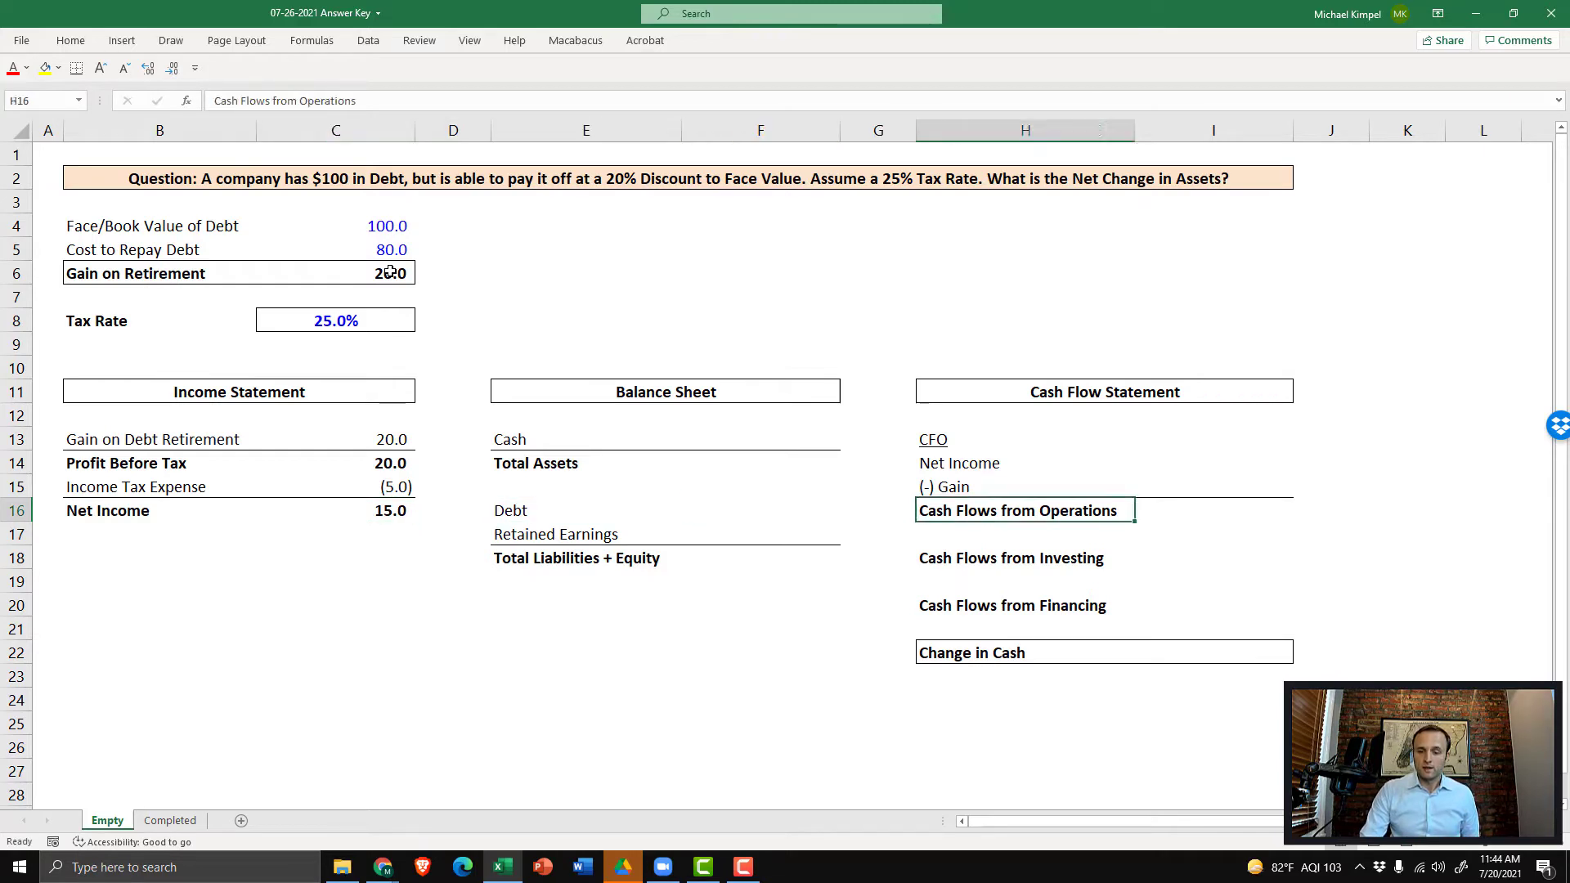
key("Up")
key("Up")
key("Left")
type("+")
key("Left")
key("Left")
key("Left")
key("Left")
key("Left")
key("Left")
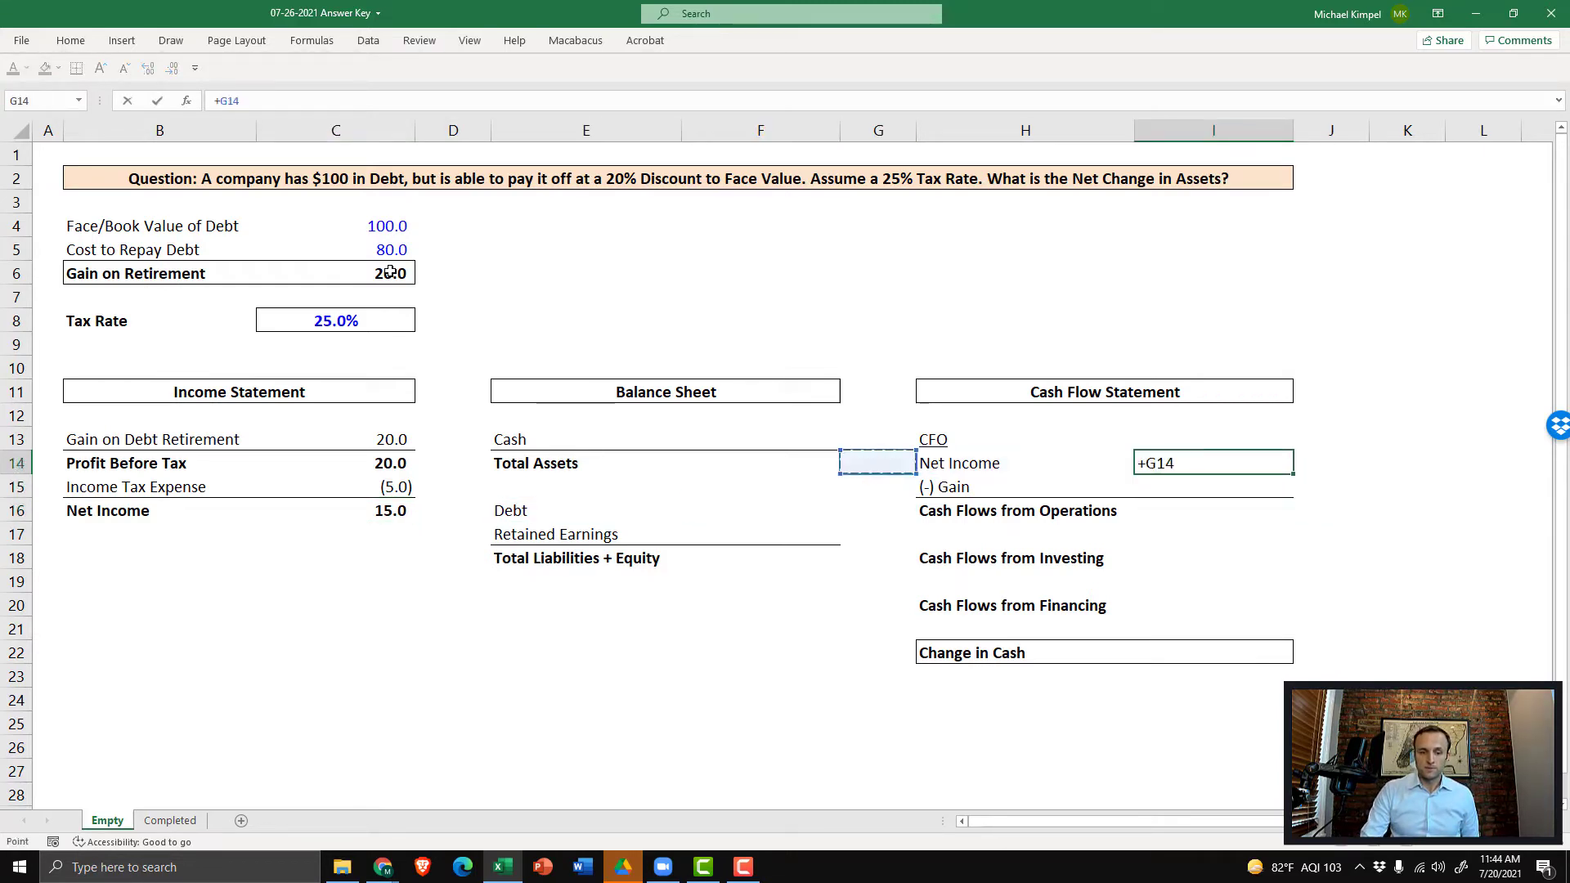
key("Down")
key("Down")
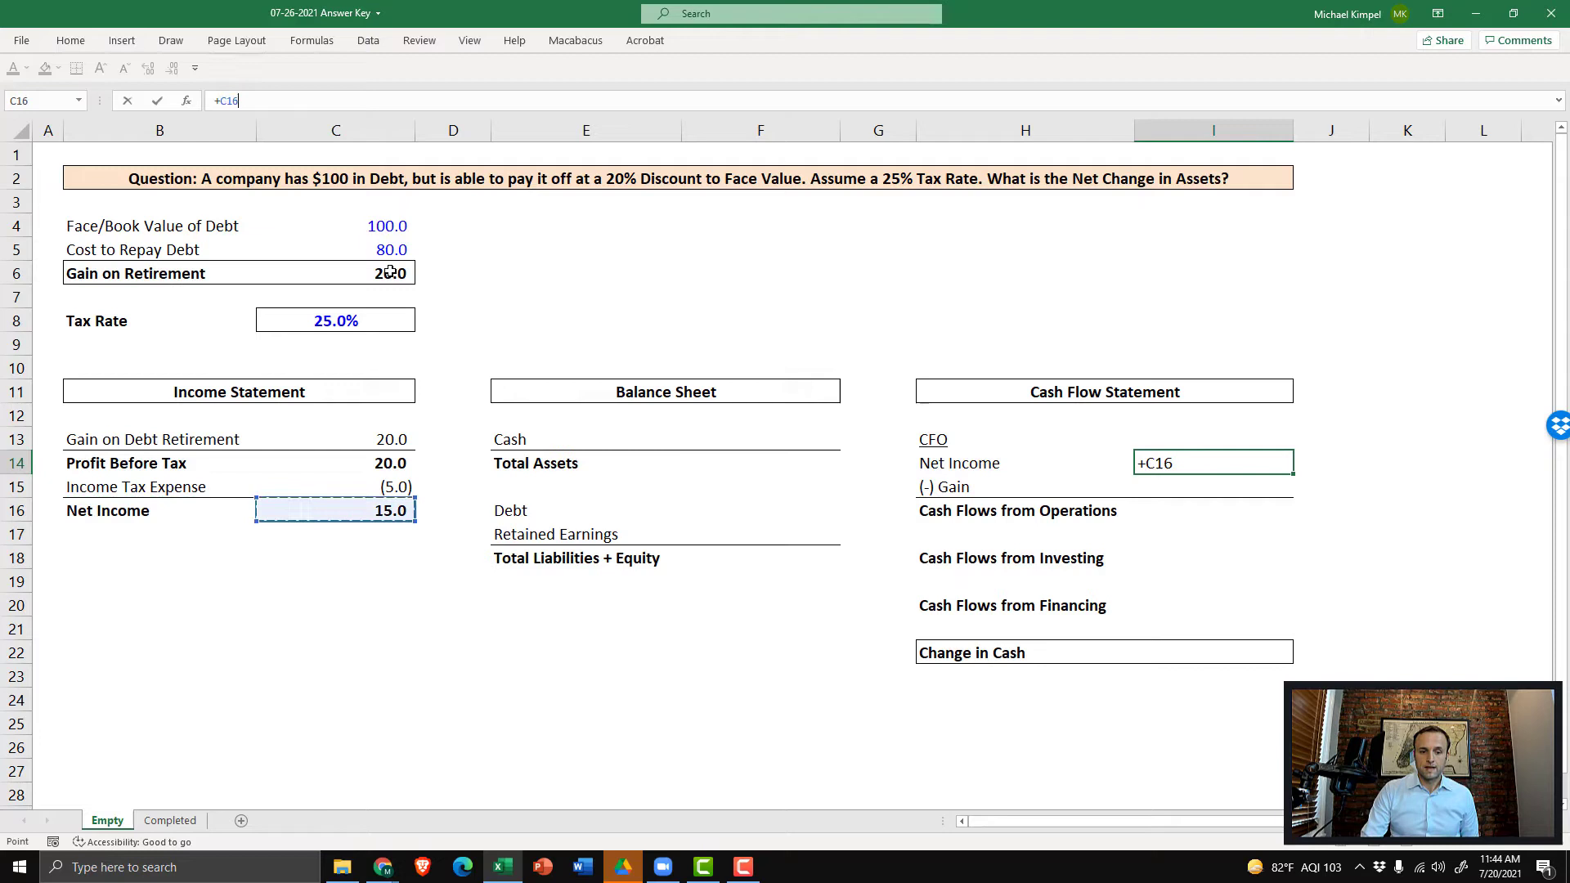
key("Return")
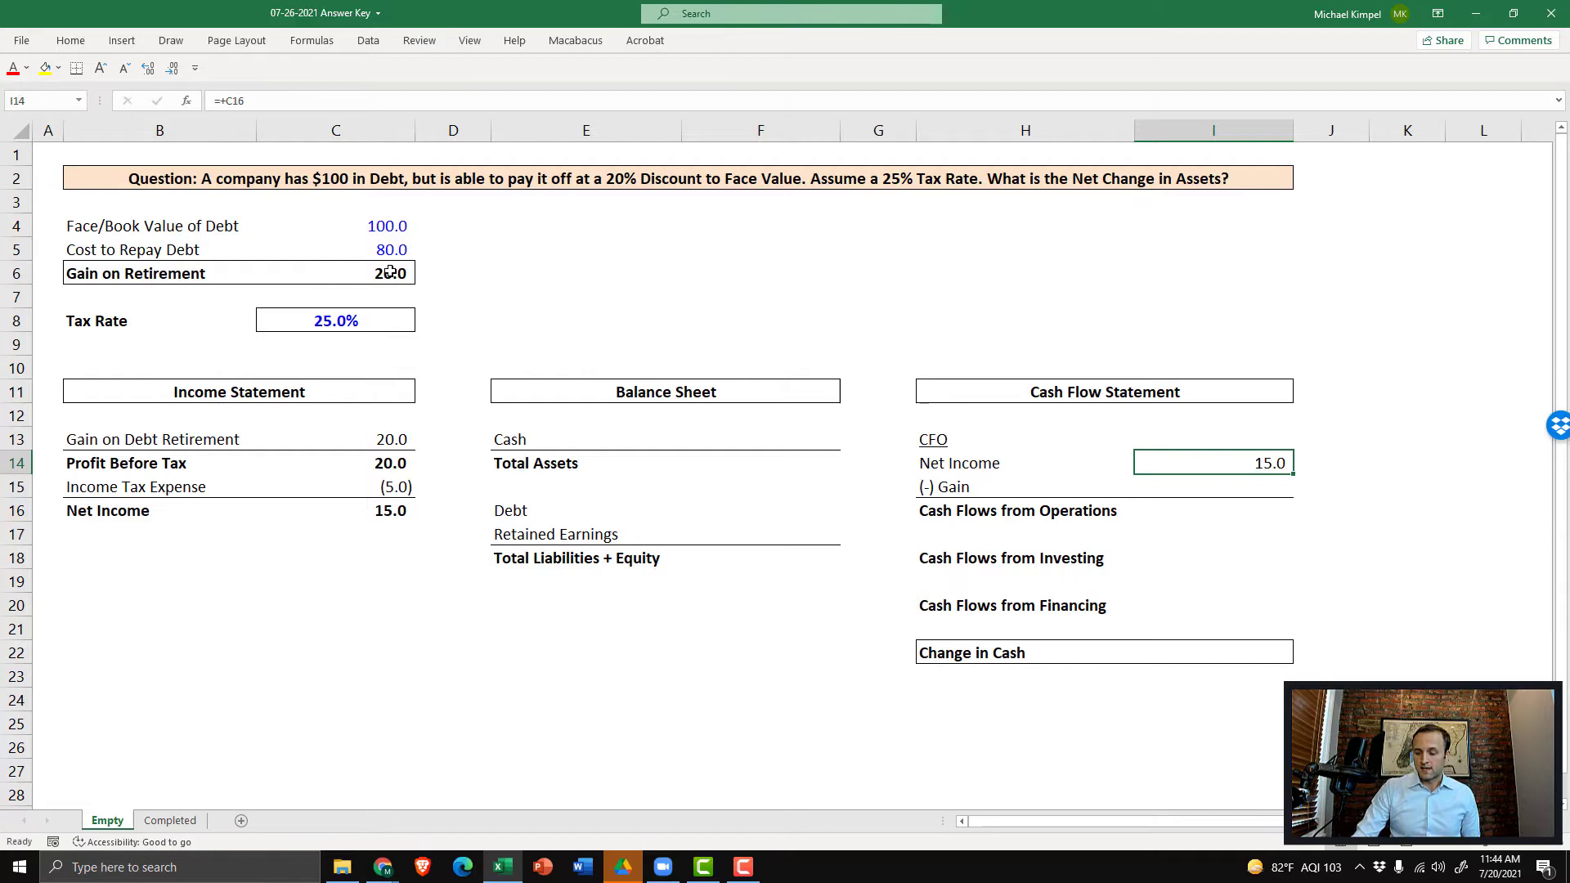
- Subtract the C13 gain as (20.0) and AutoSum Cash Flows from Operations to (5.0)
key("Down")
type("-")
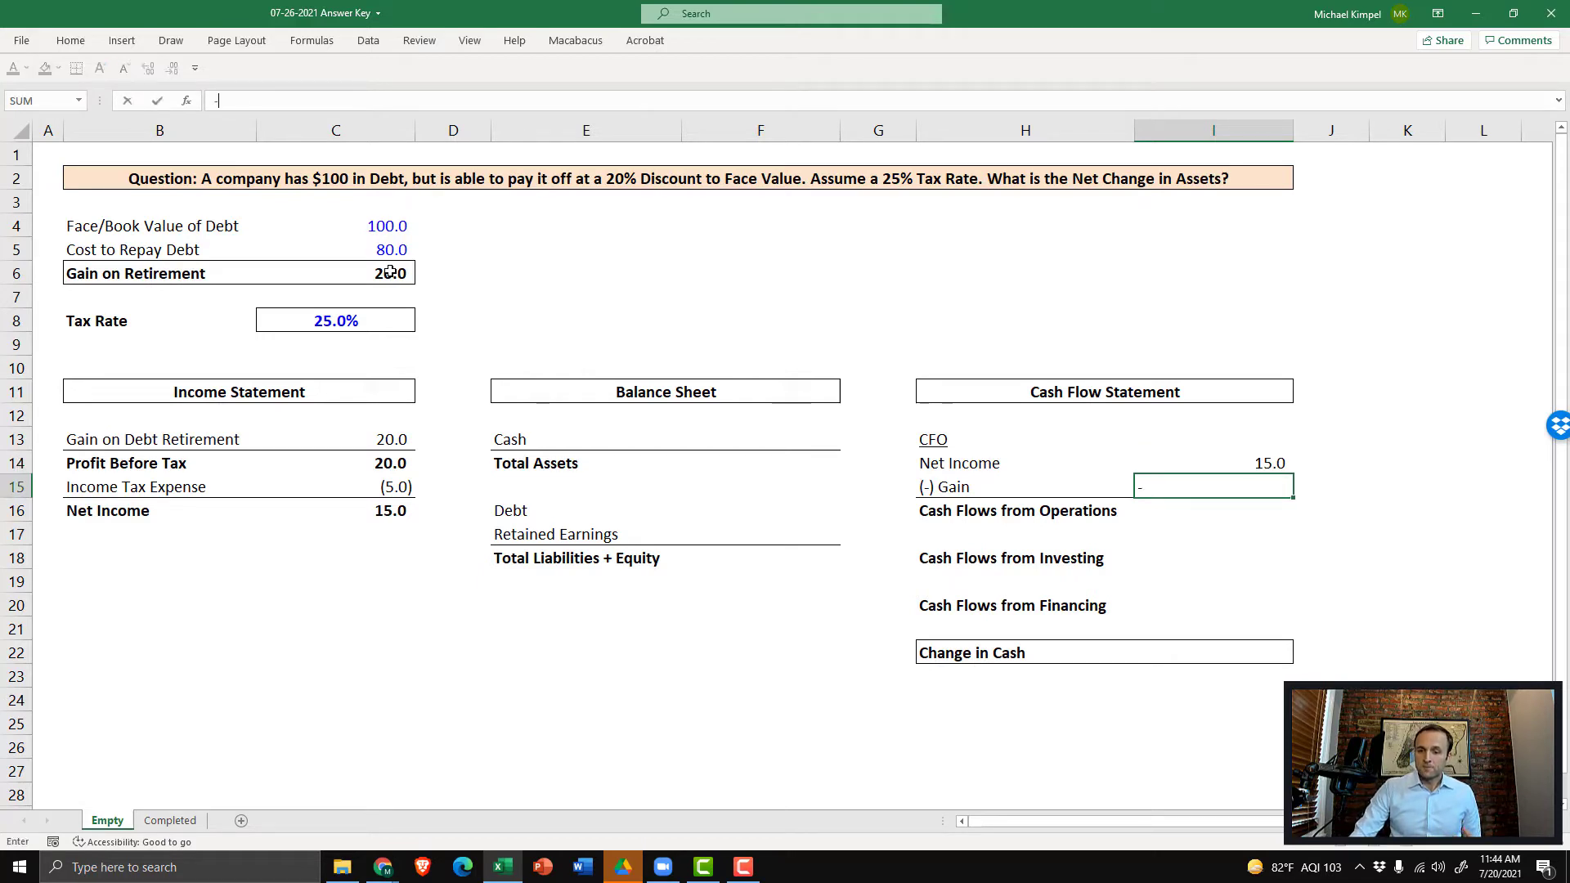
key("Left")
key("Left")
key("Left")
key("Left")
key("Left")
key("Left")
key("Up")
key("Up")
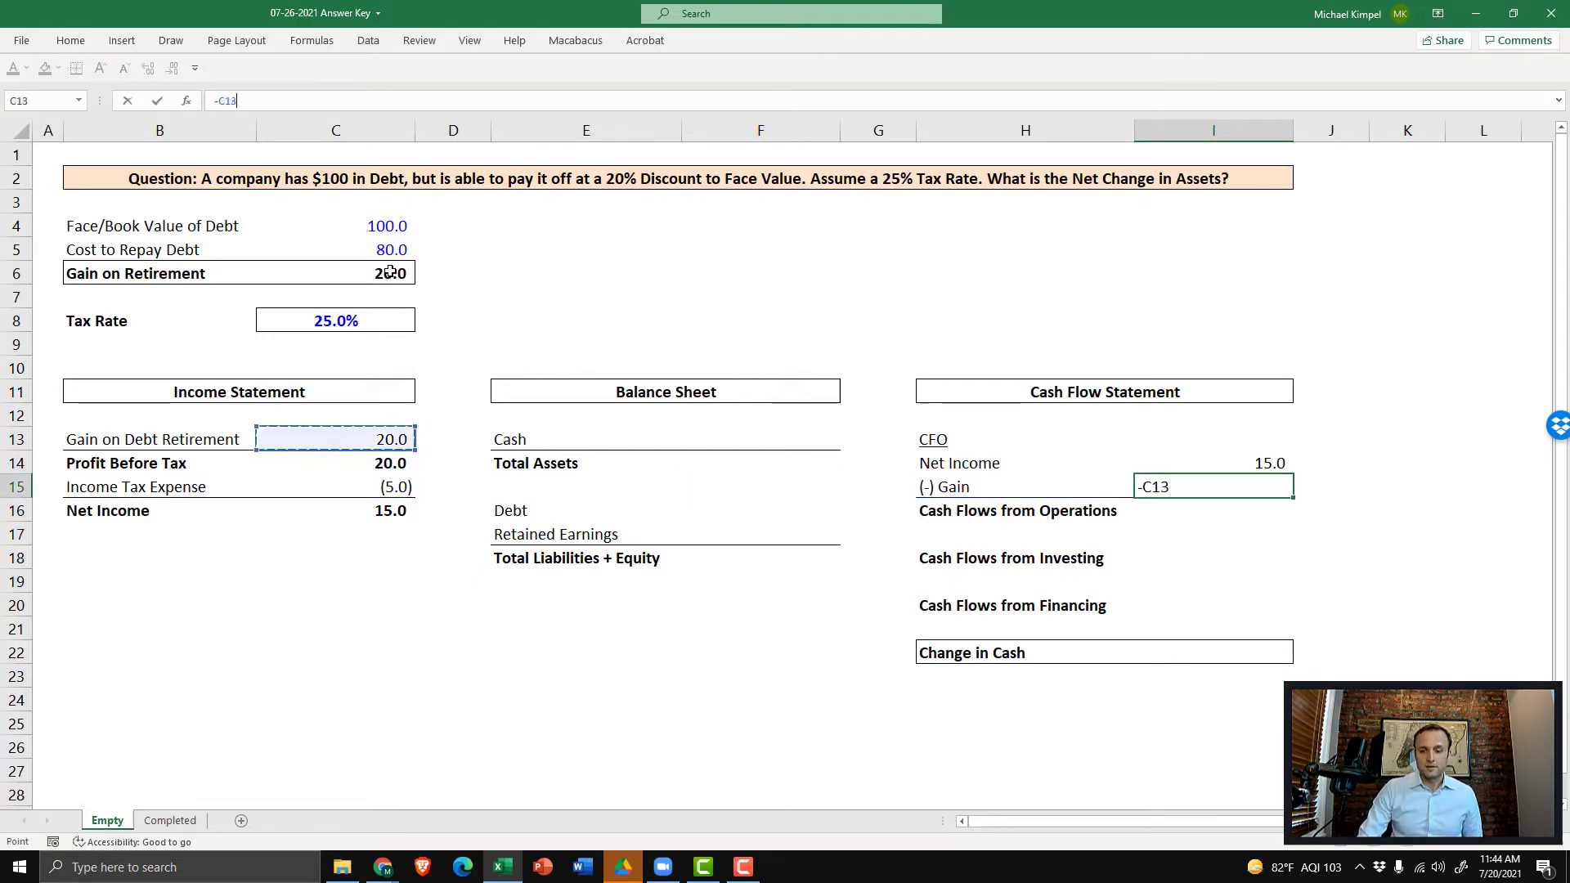
key("Return")
key("Down")
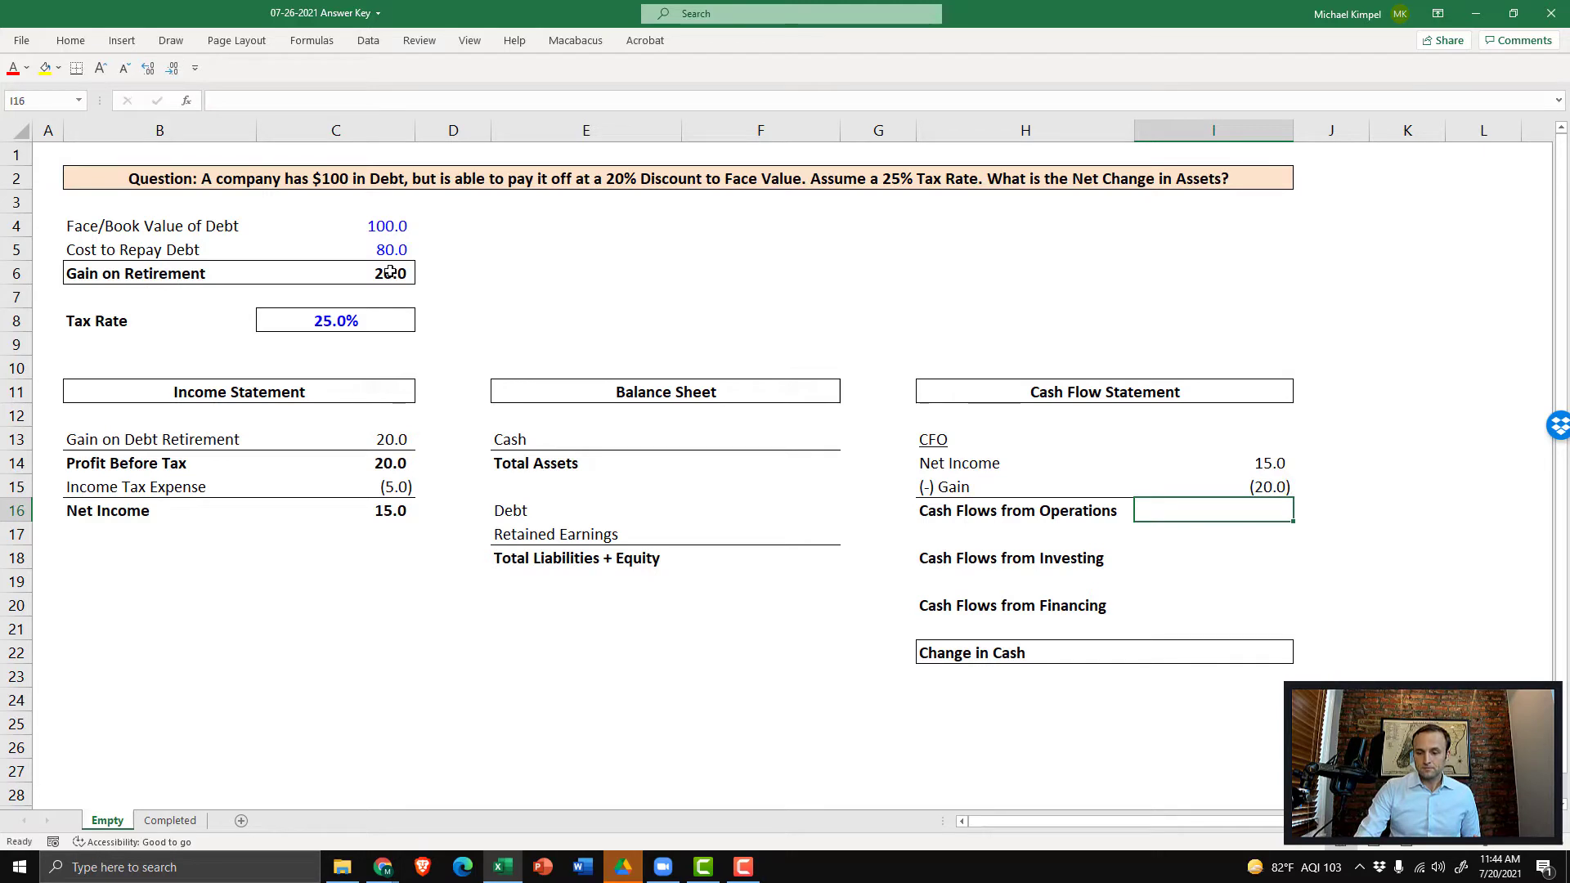
key("alt+equal")
key("ctrl+Return")
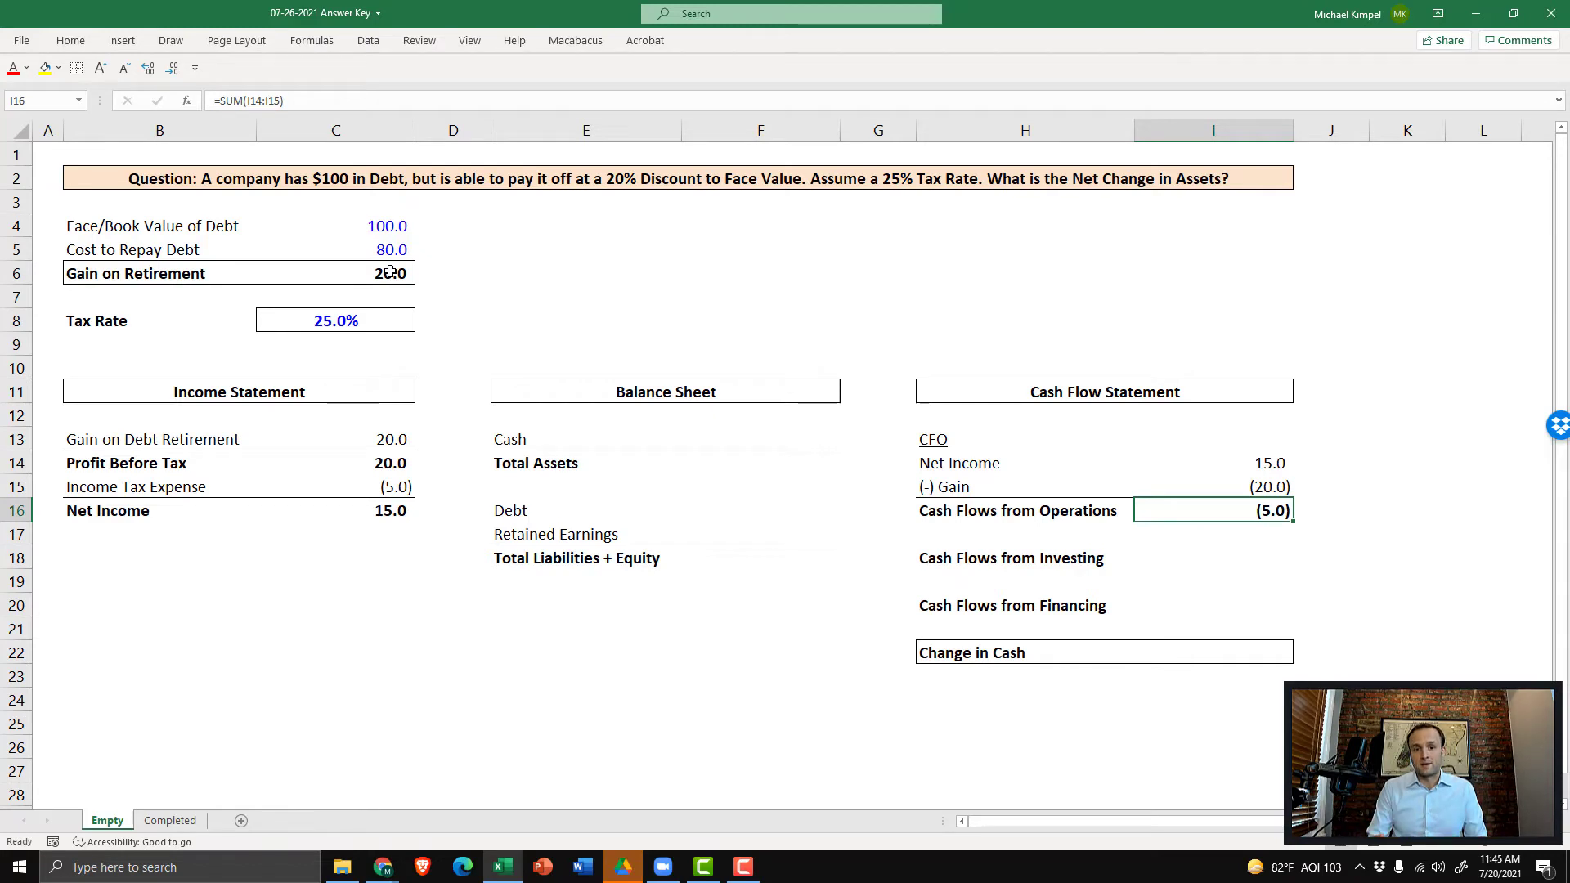
- Enter 0 for investing cash flow and -80 for financing cash flow
key("Down")
key("Down")
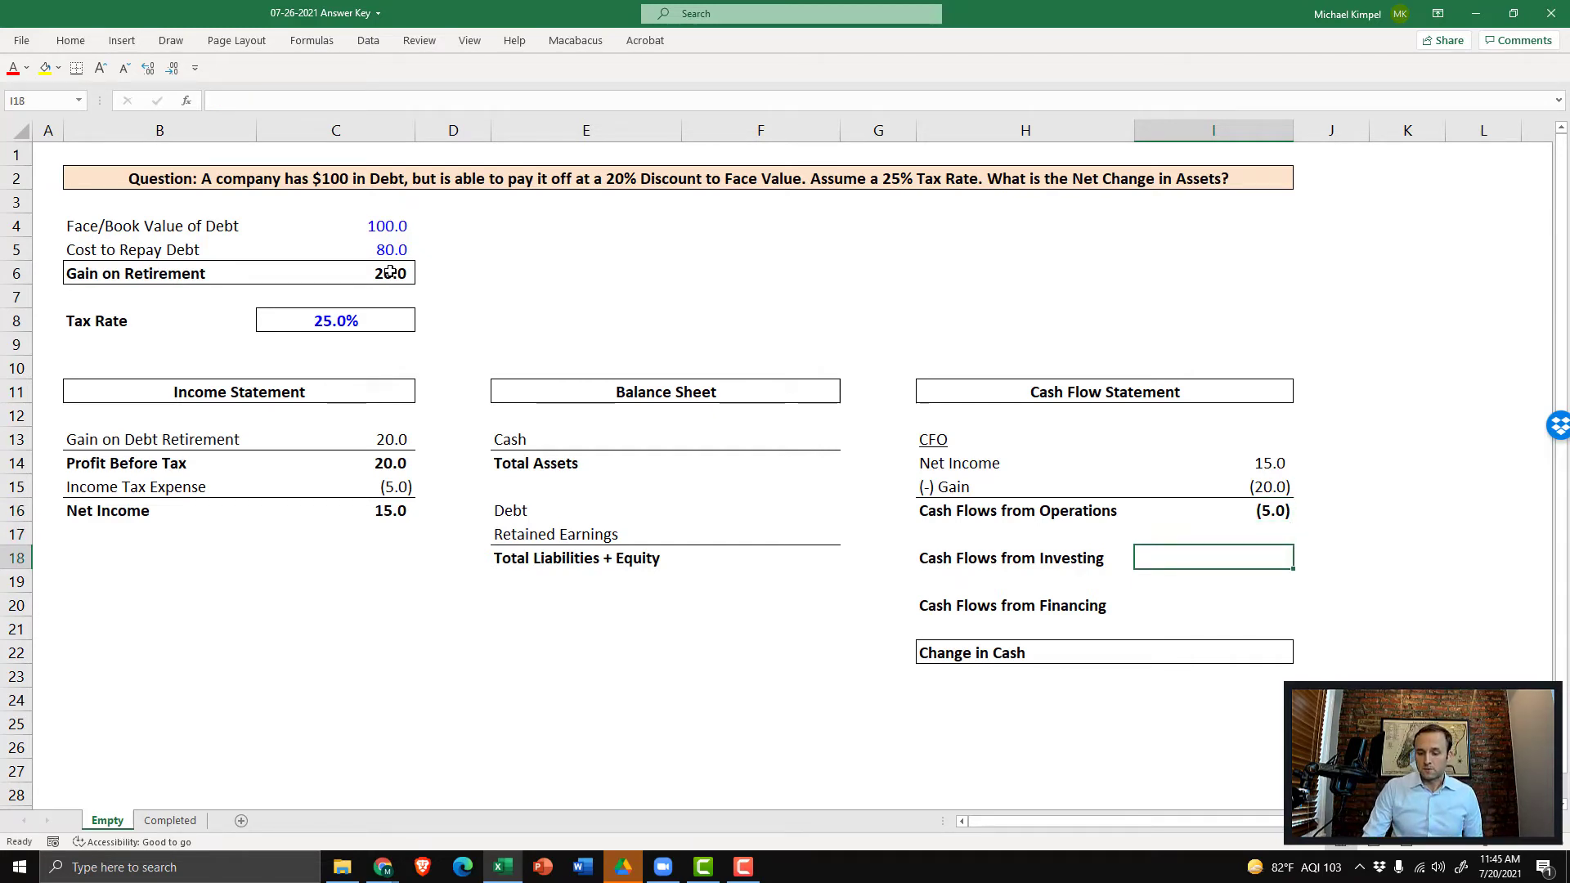
type("0")
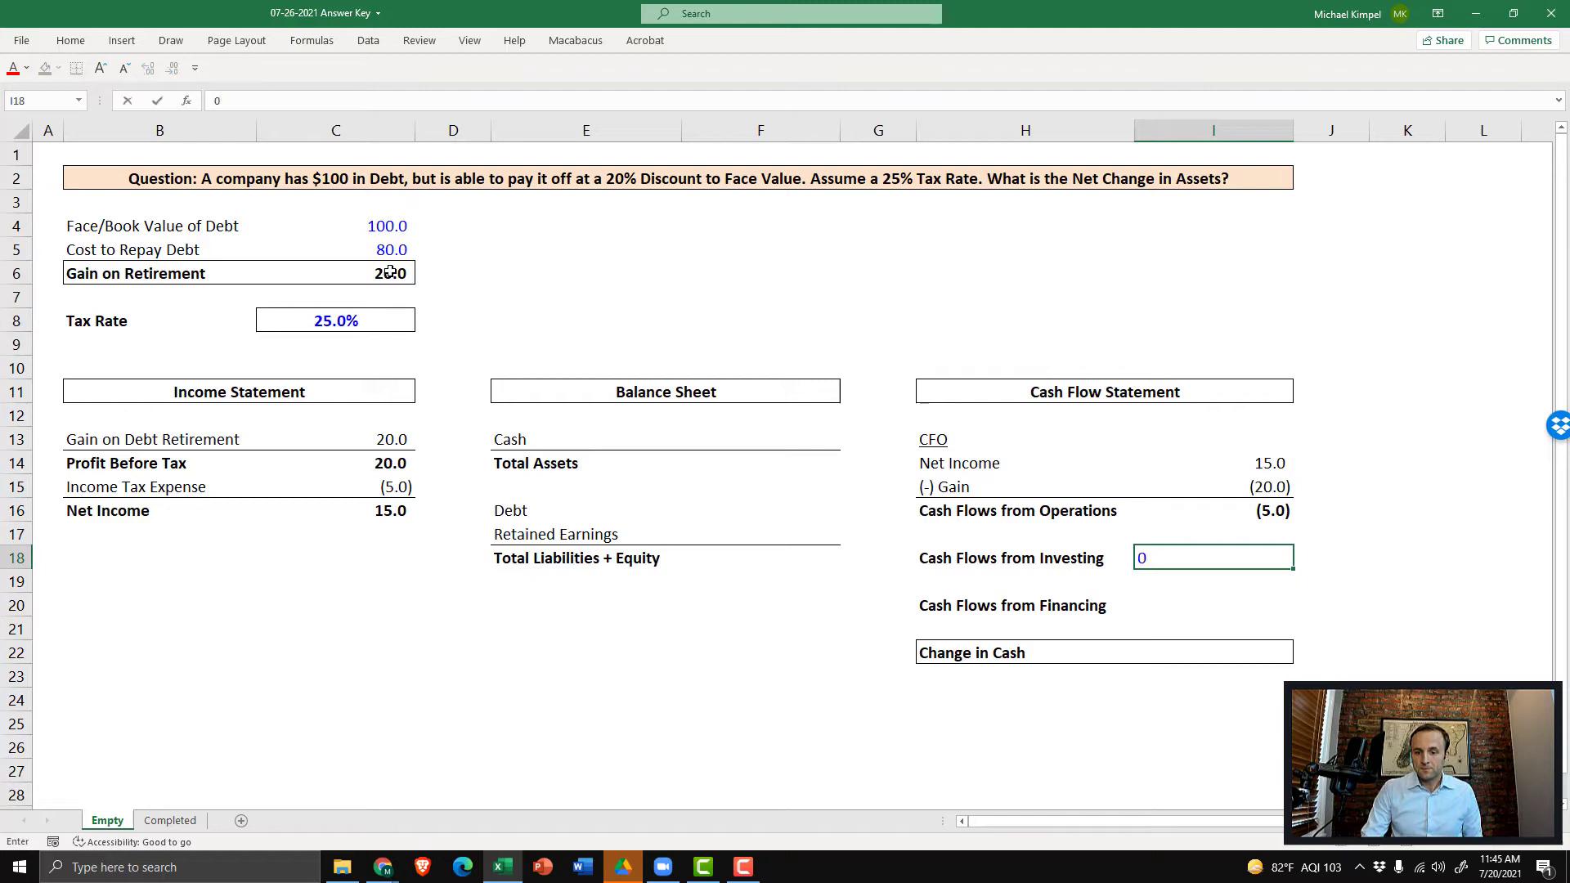
key("Down")
key("Down")
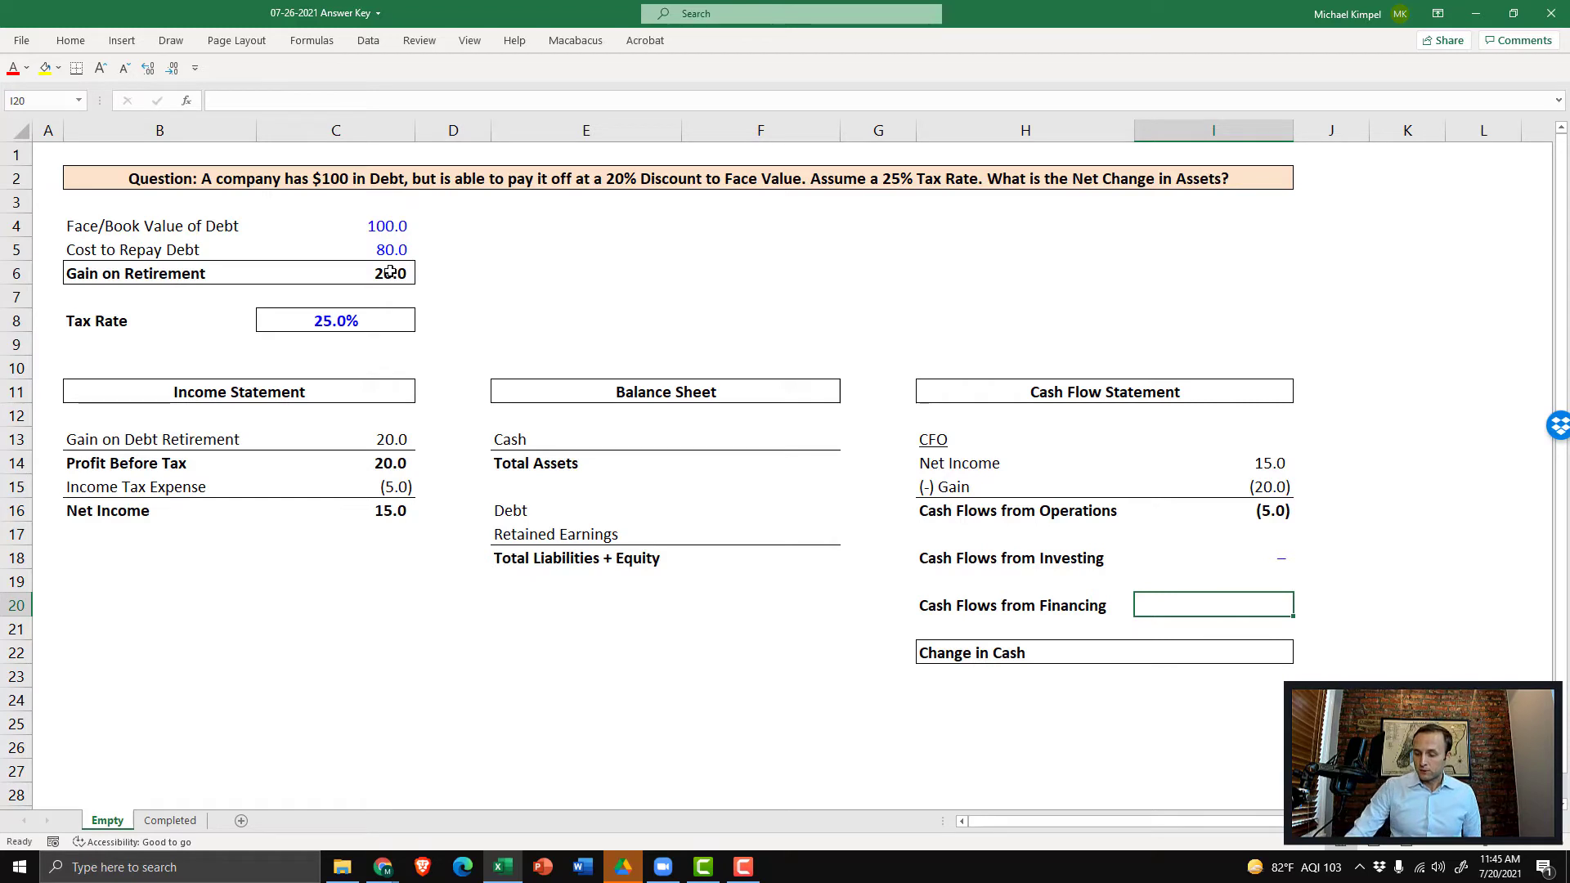
type("-80")
key("ctrl+Return")
- Total the Change in Cash as =+I16+I18+I20, giving (85.0)
key("Down")
key("Down")
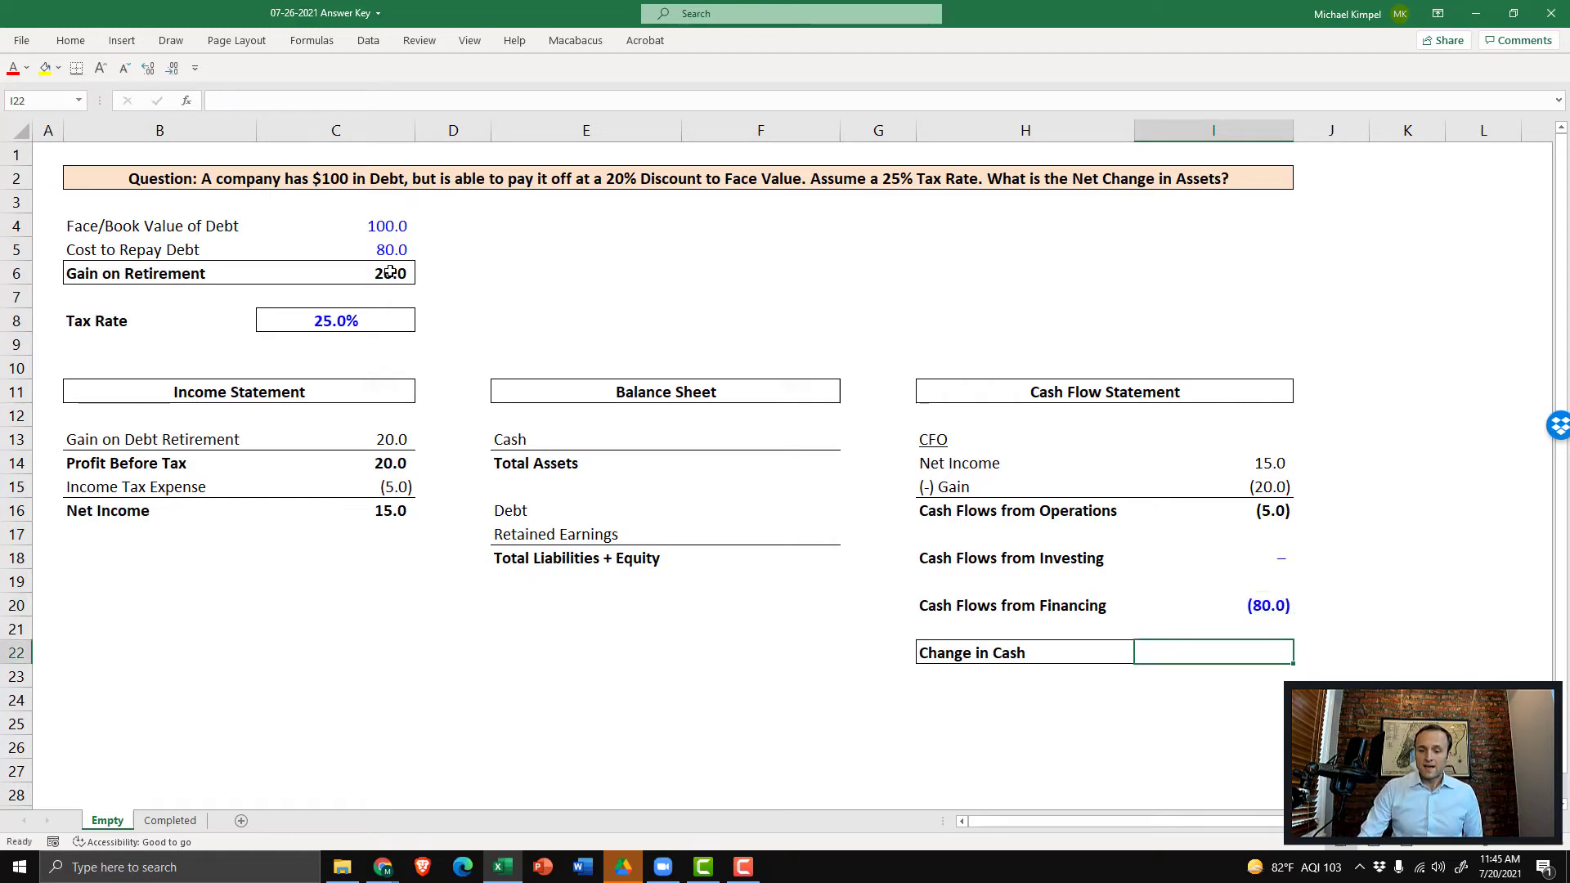
type("+")
key("Up")
key("Up")
key("Up")
key("Up")
key("Up")
key("Up")
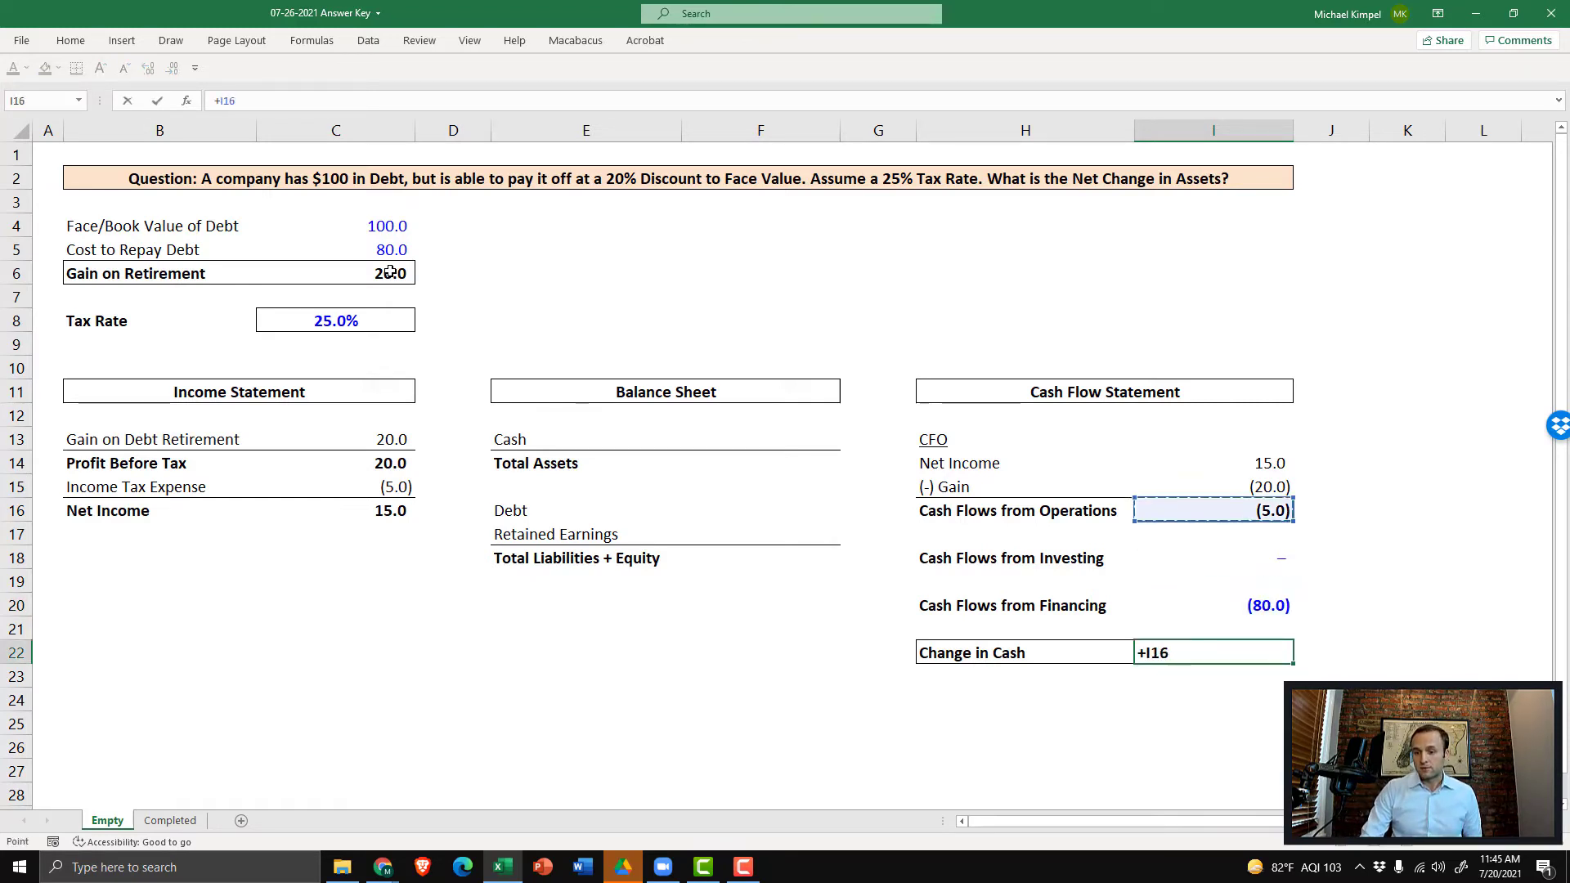
type("+")
key("Up")
key("Up")
key("Up")
key("Up")
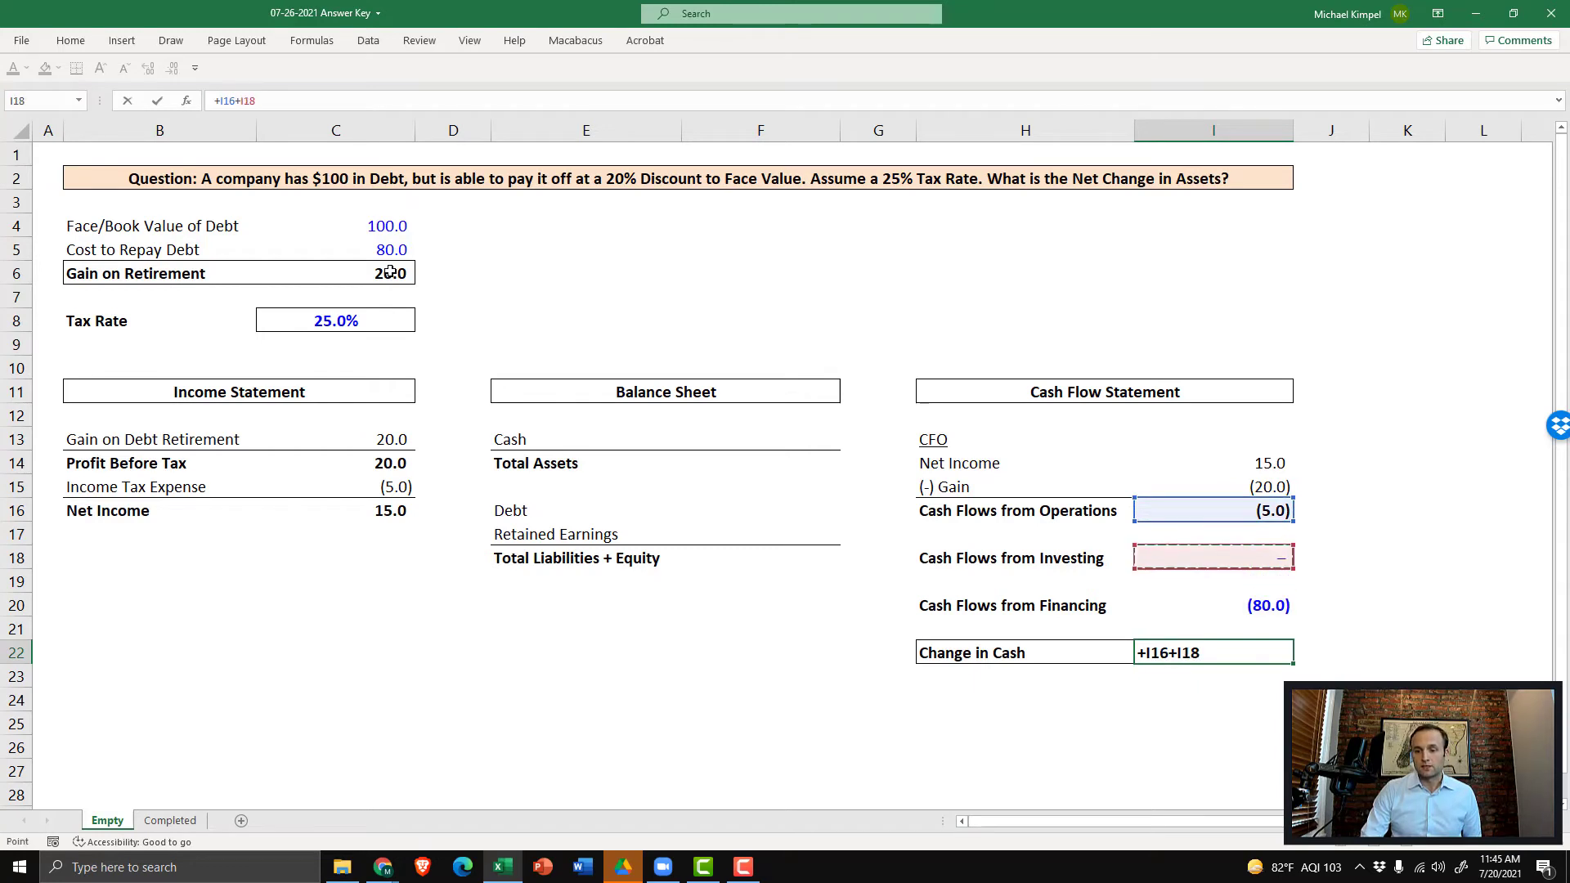
type("+")
key("Up")
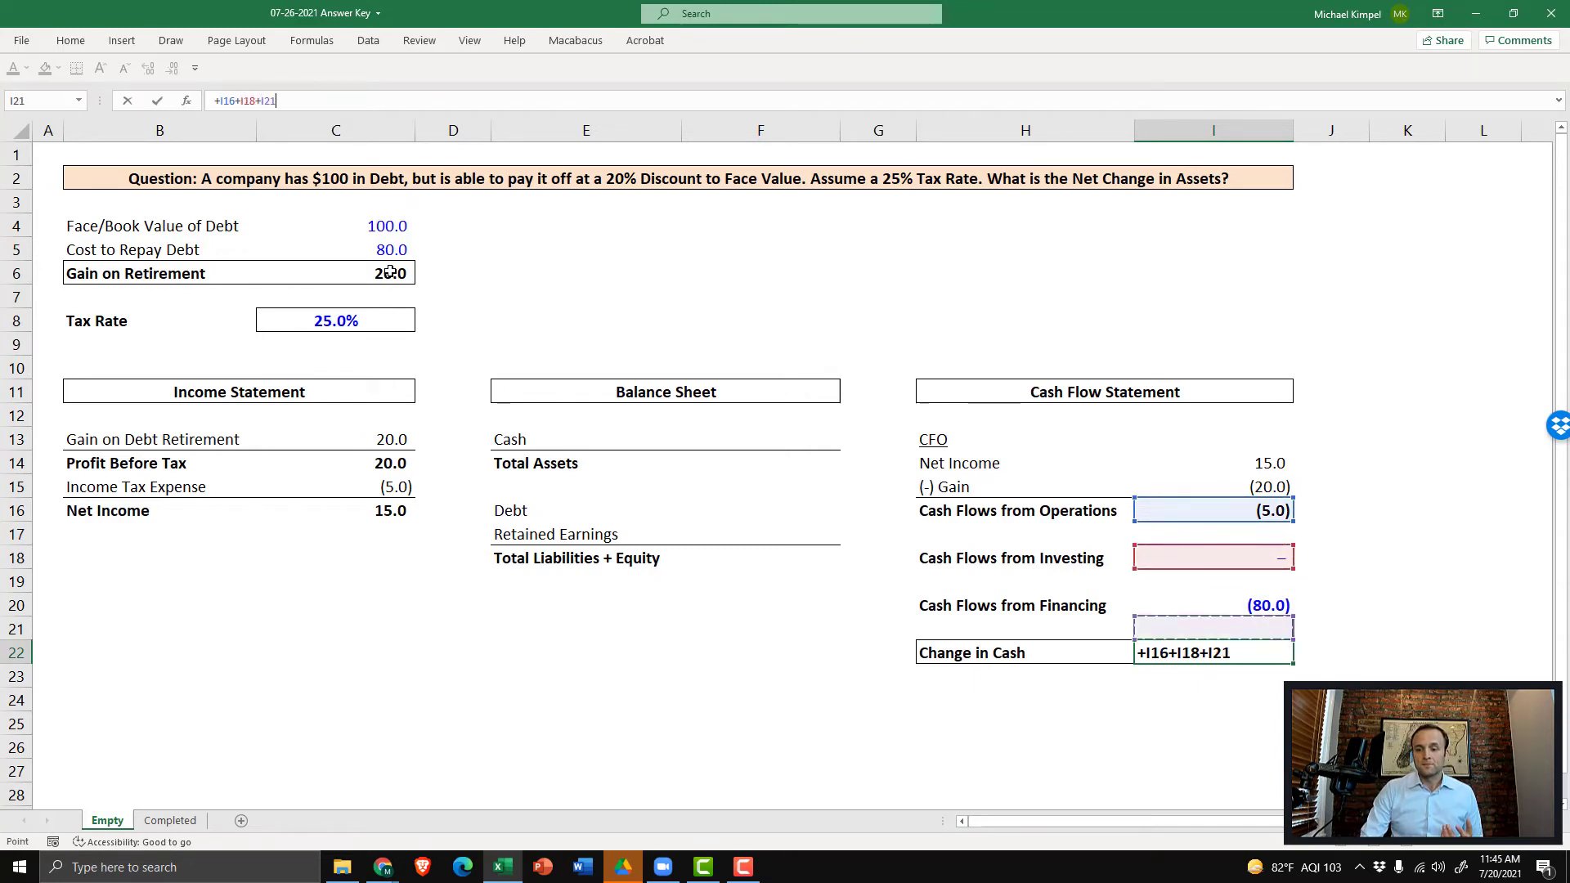
key("Up")
key("ctrl+Return")
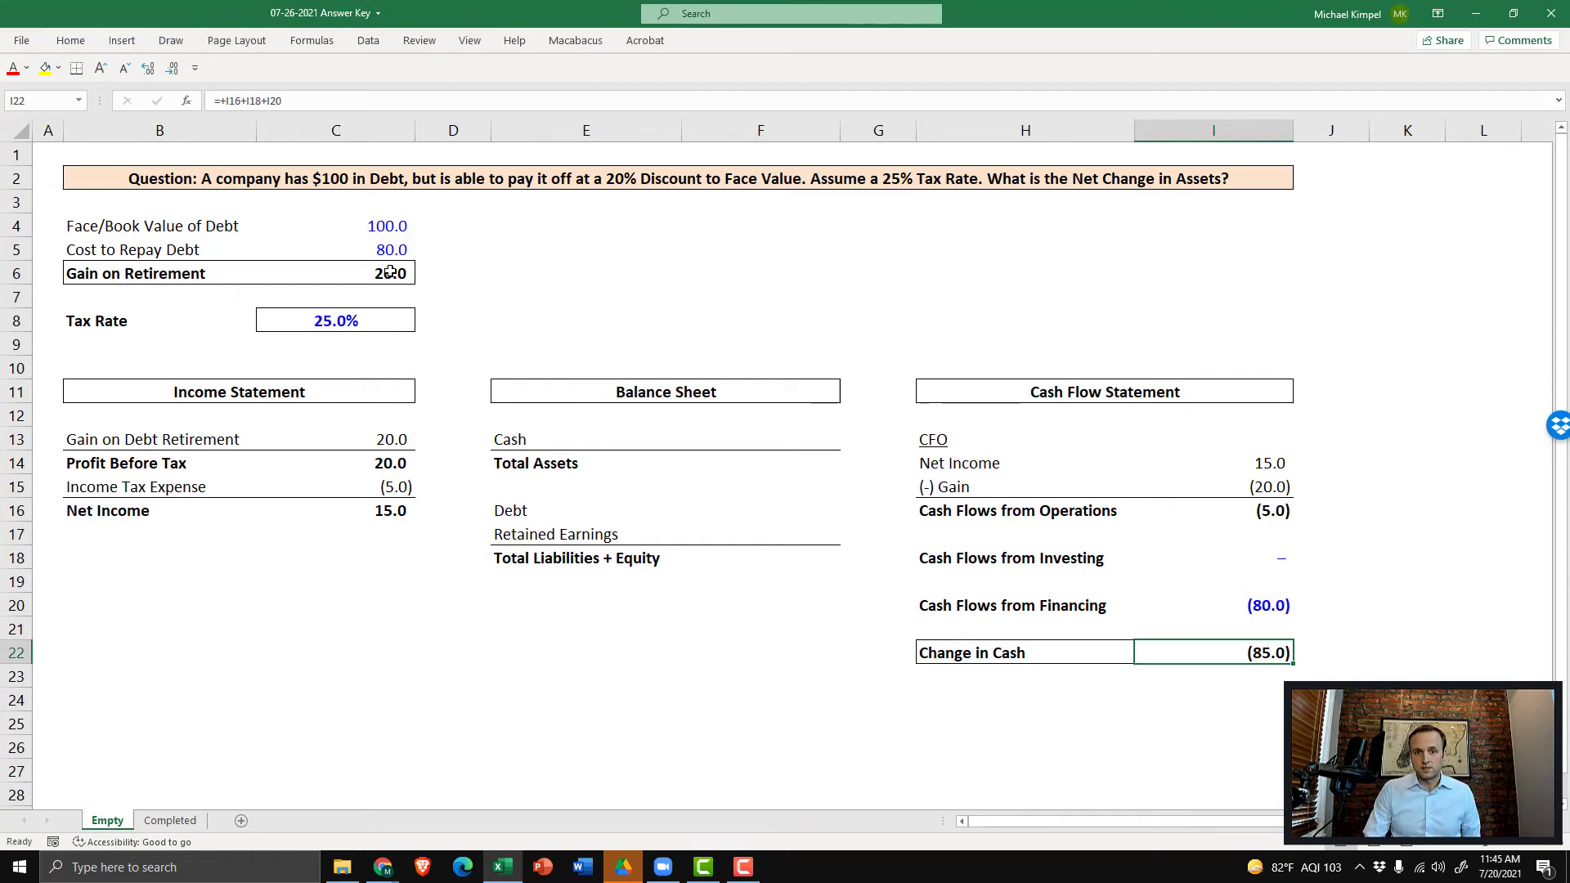
- Link balance sheet Cash to the change in cash I22 and AutoSum Total Assets to (85.0)
key("Left")
key("Left")
key("Left")
key("Left")
key("Up")
key("Up")
key("Up")
key("Up")
key("Up")
key("Up")
key("Up")
key("Up")
key("Up")
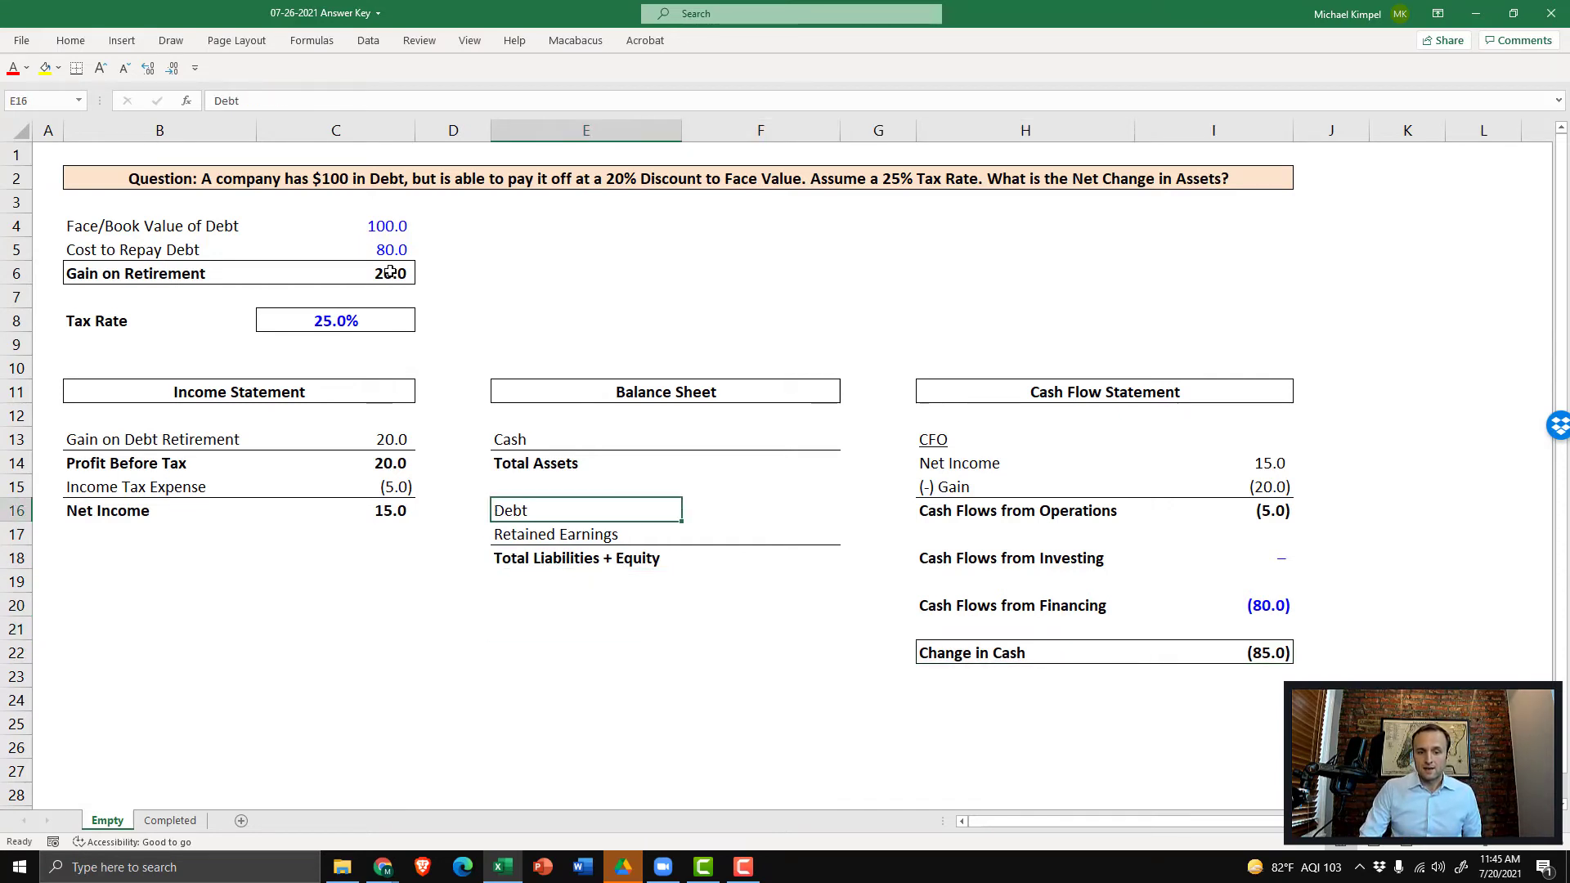
key("Right")
key("Right")
key("Left")
type("+")
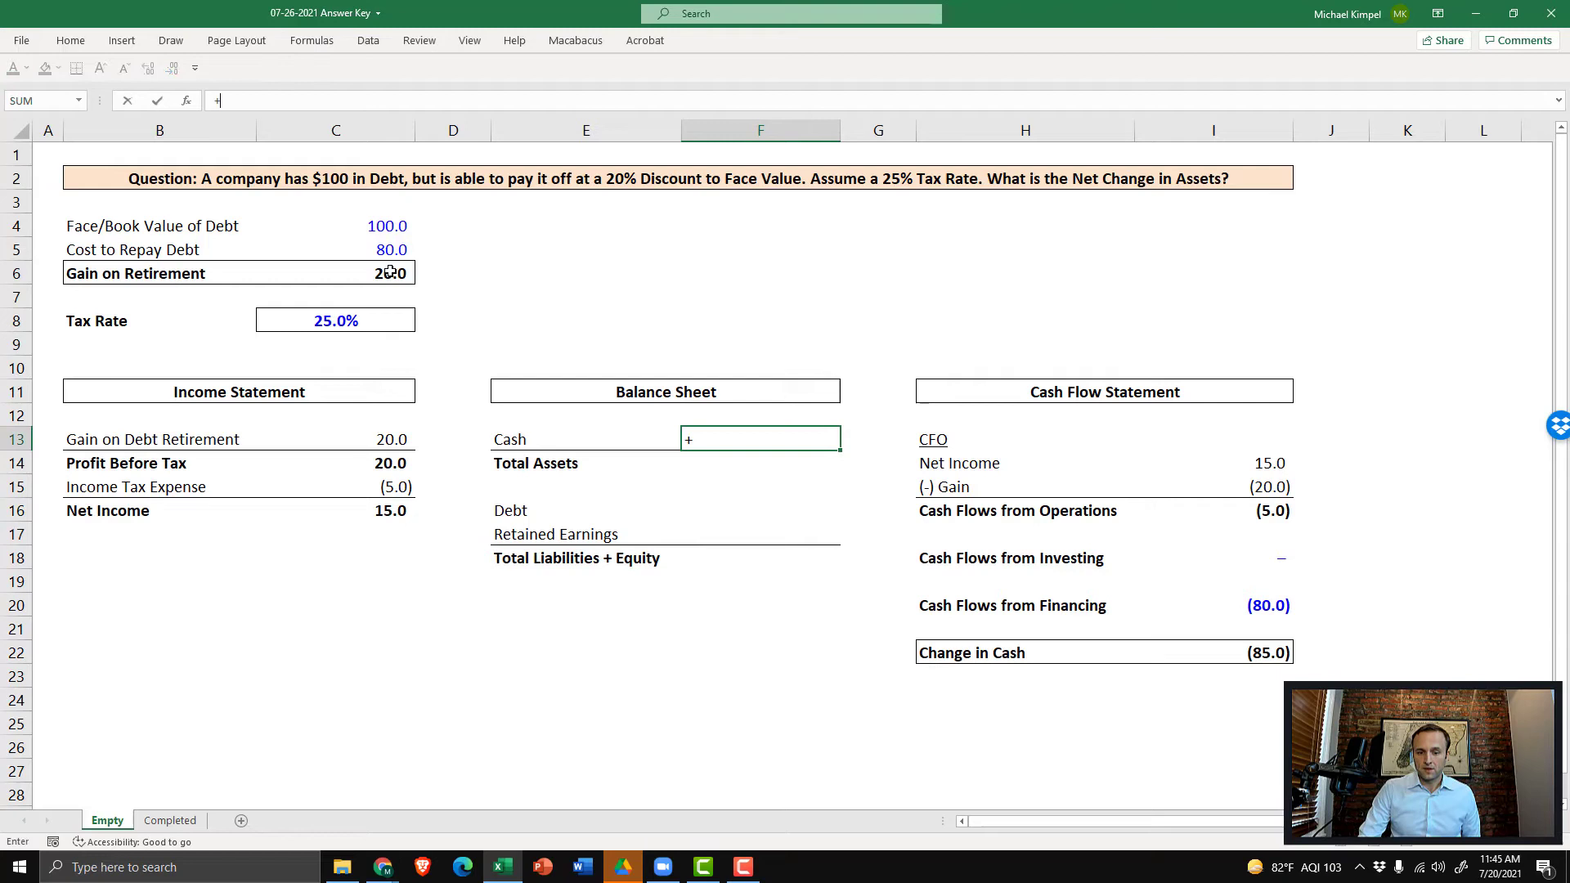
key("Down")
key("Down")
key("Down")
key("Down")
key("Down")
key("Down")
key("Down")
key("Down")
key("Down")
key("Right")
key("Right")
key("Right")
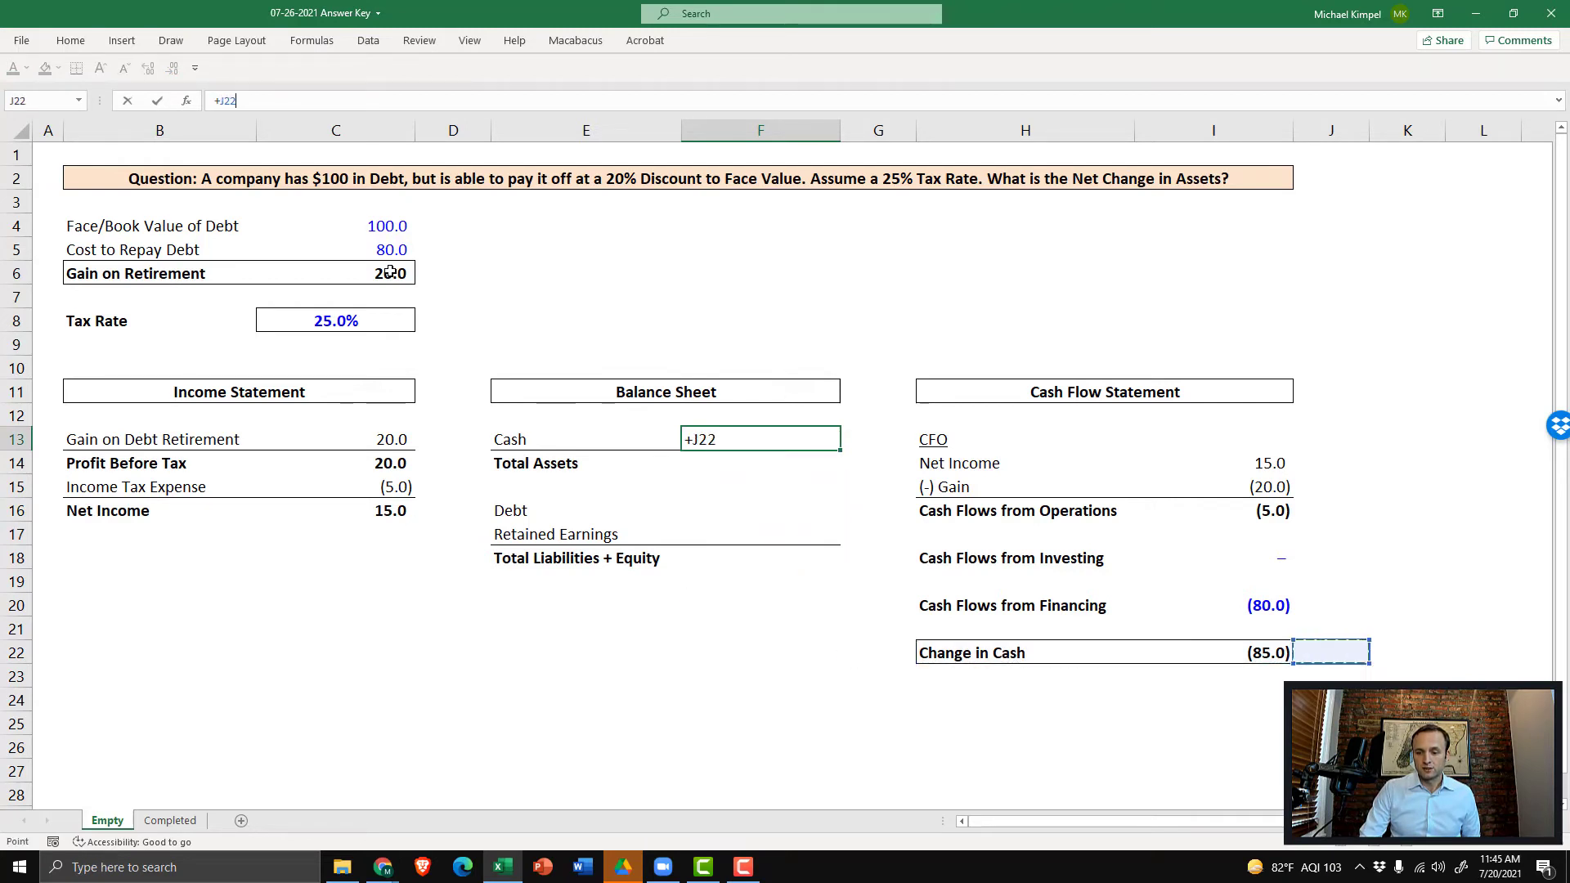
key("Return")
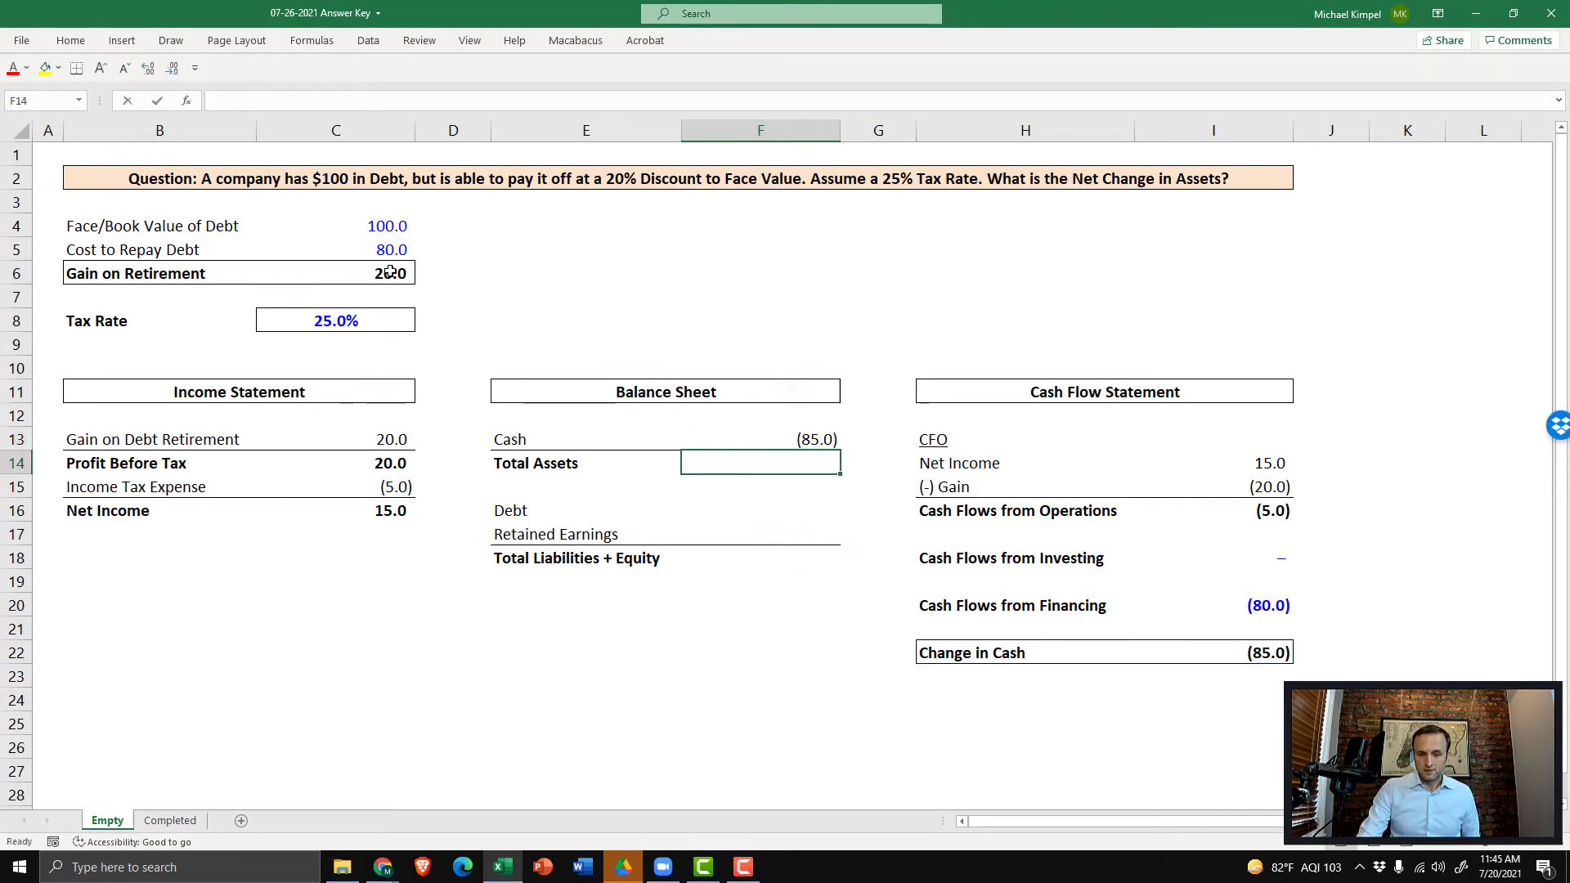
key("alt+equal")
key("ctrl+Return")
- Set Retained Earnings to =+C16, showing 15.0
key("Down")
key("Down")
key("Down")
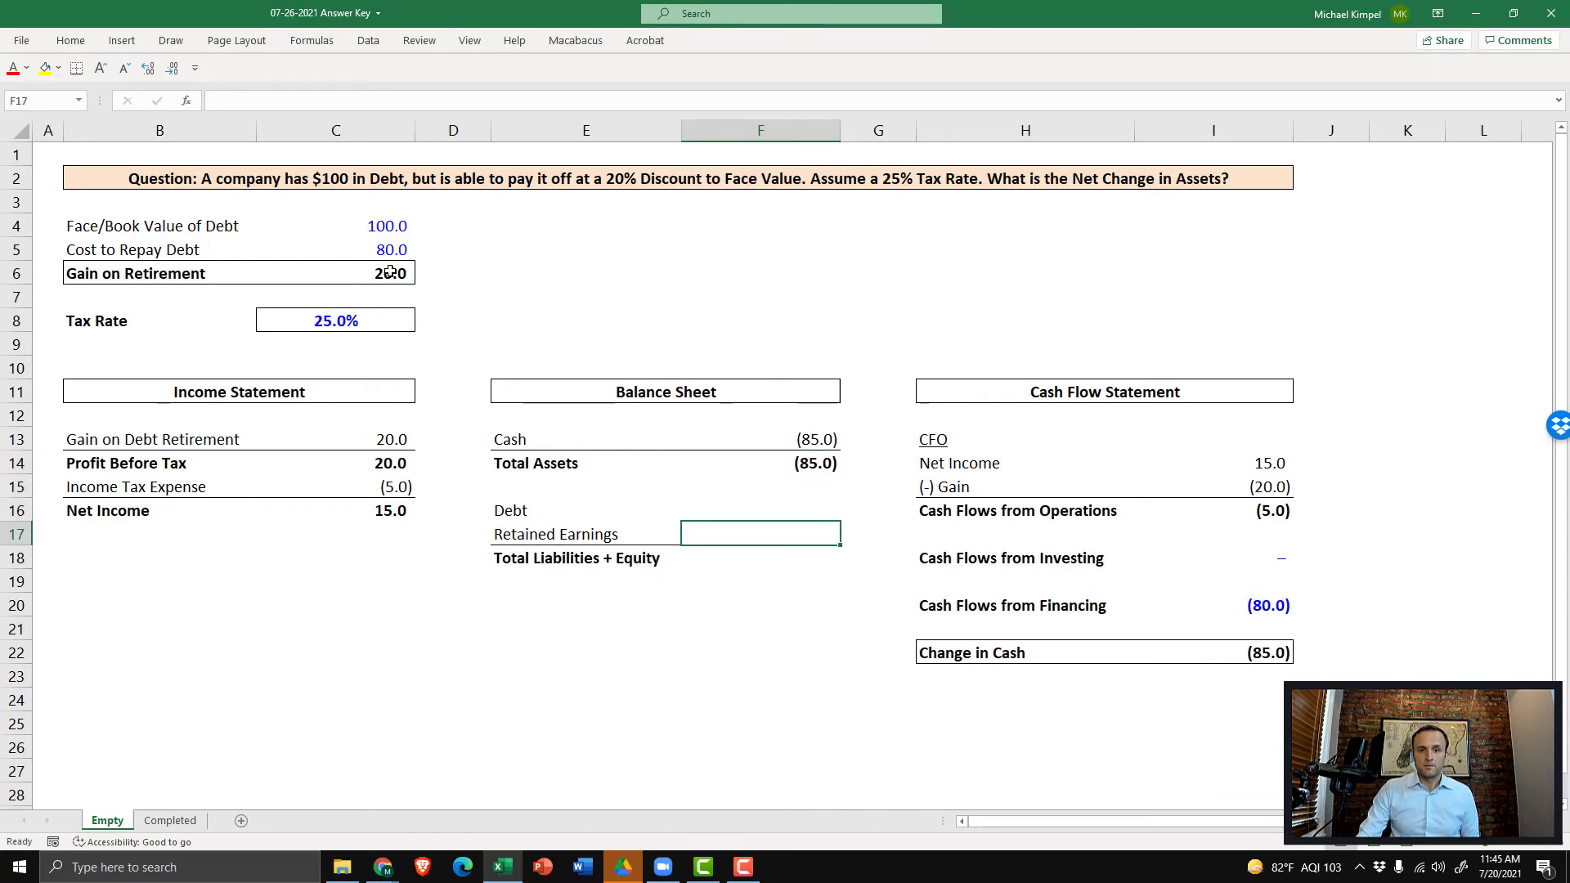
type("+")
key("Left")
key("Left")
key("Left")
key("Up")
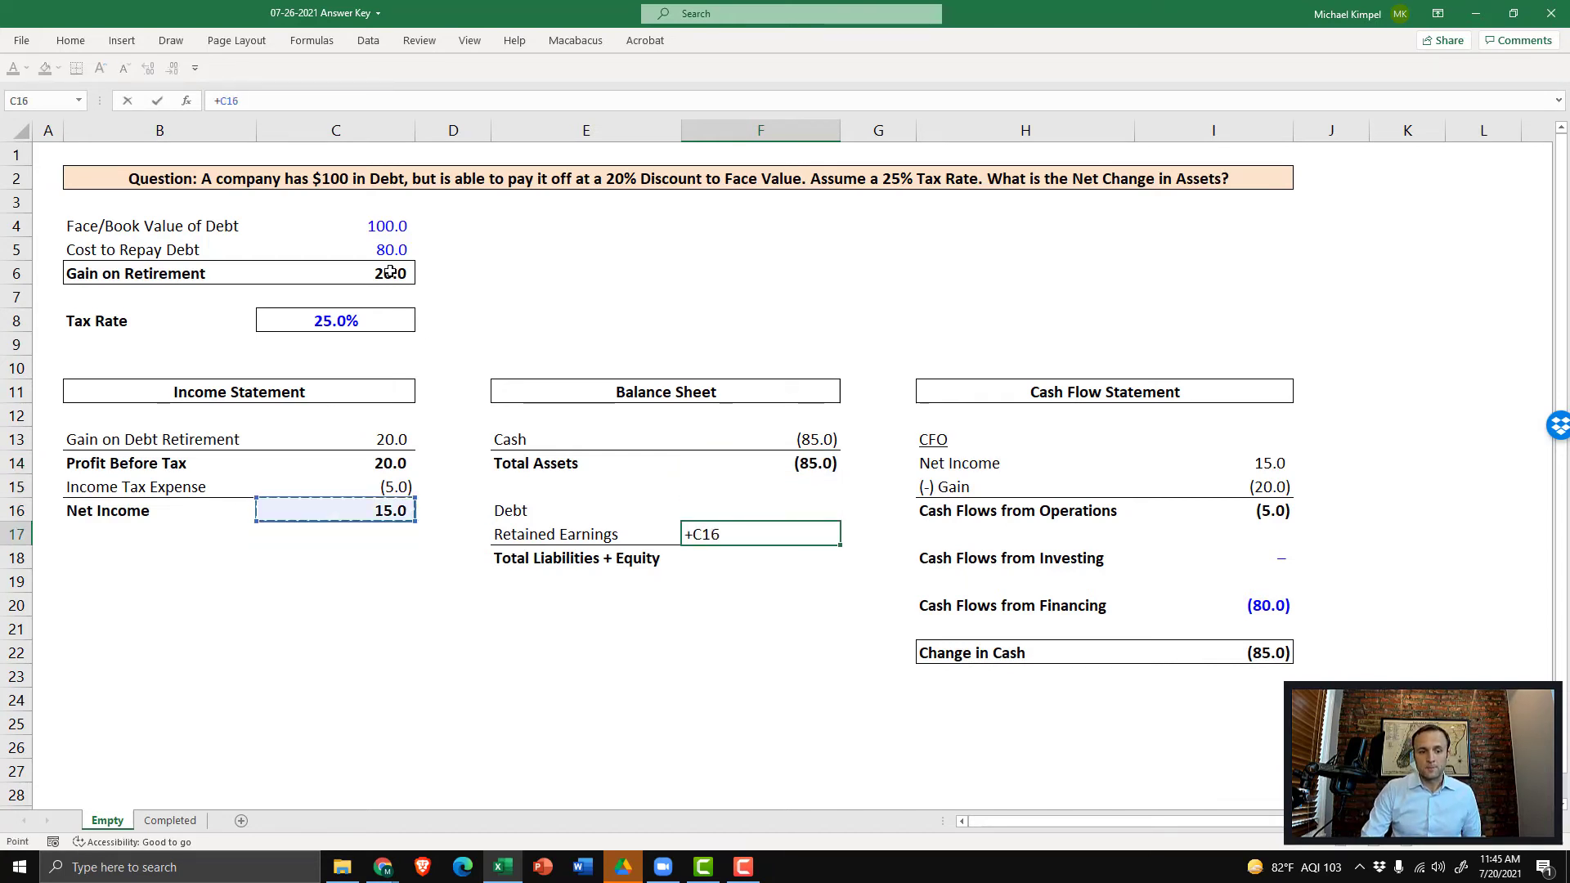
key("ctrl+Return")
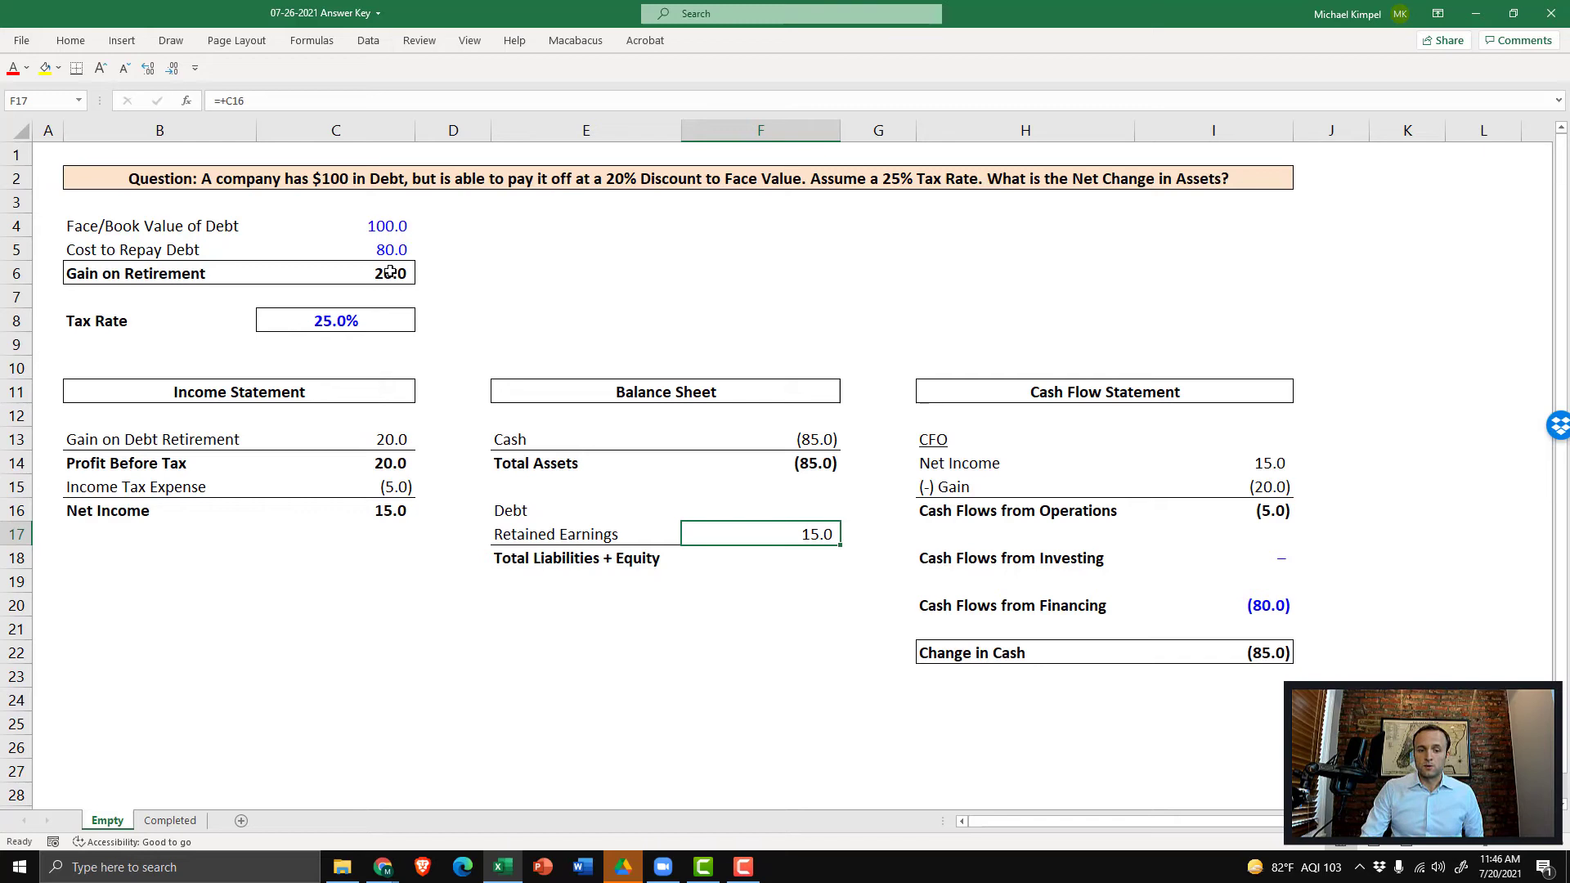
key("Up")
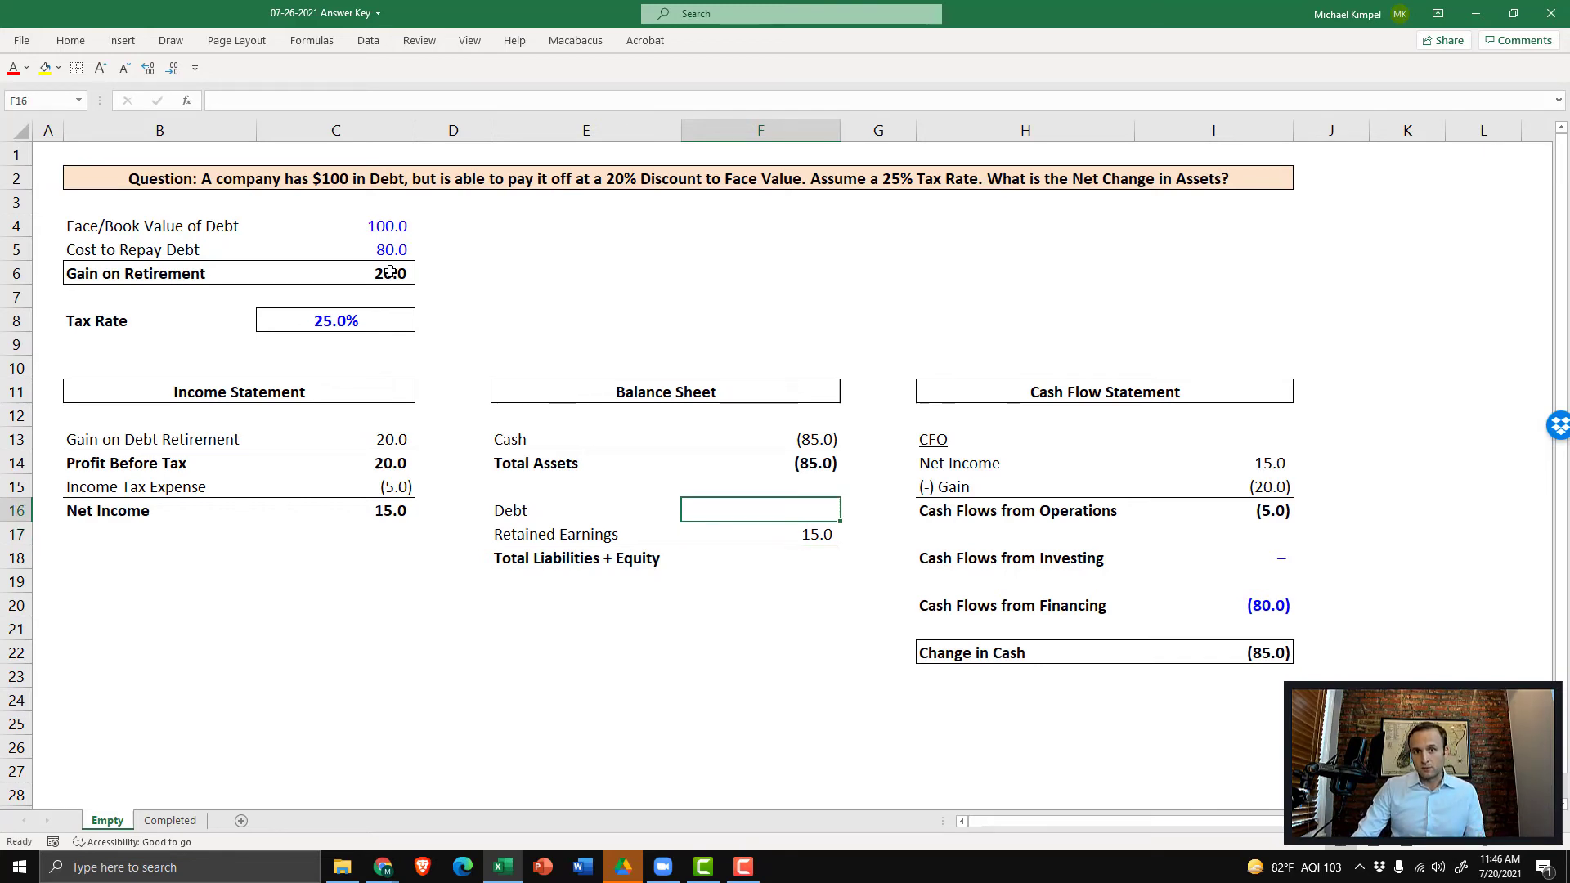
- Enter -100 for Debt and AutoSum F16:F17 so liabilities plus equity total (85.0)
type("-")
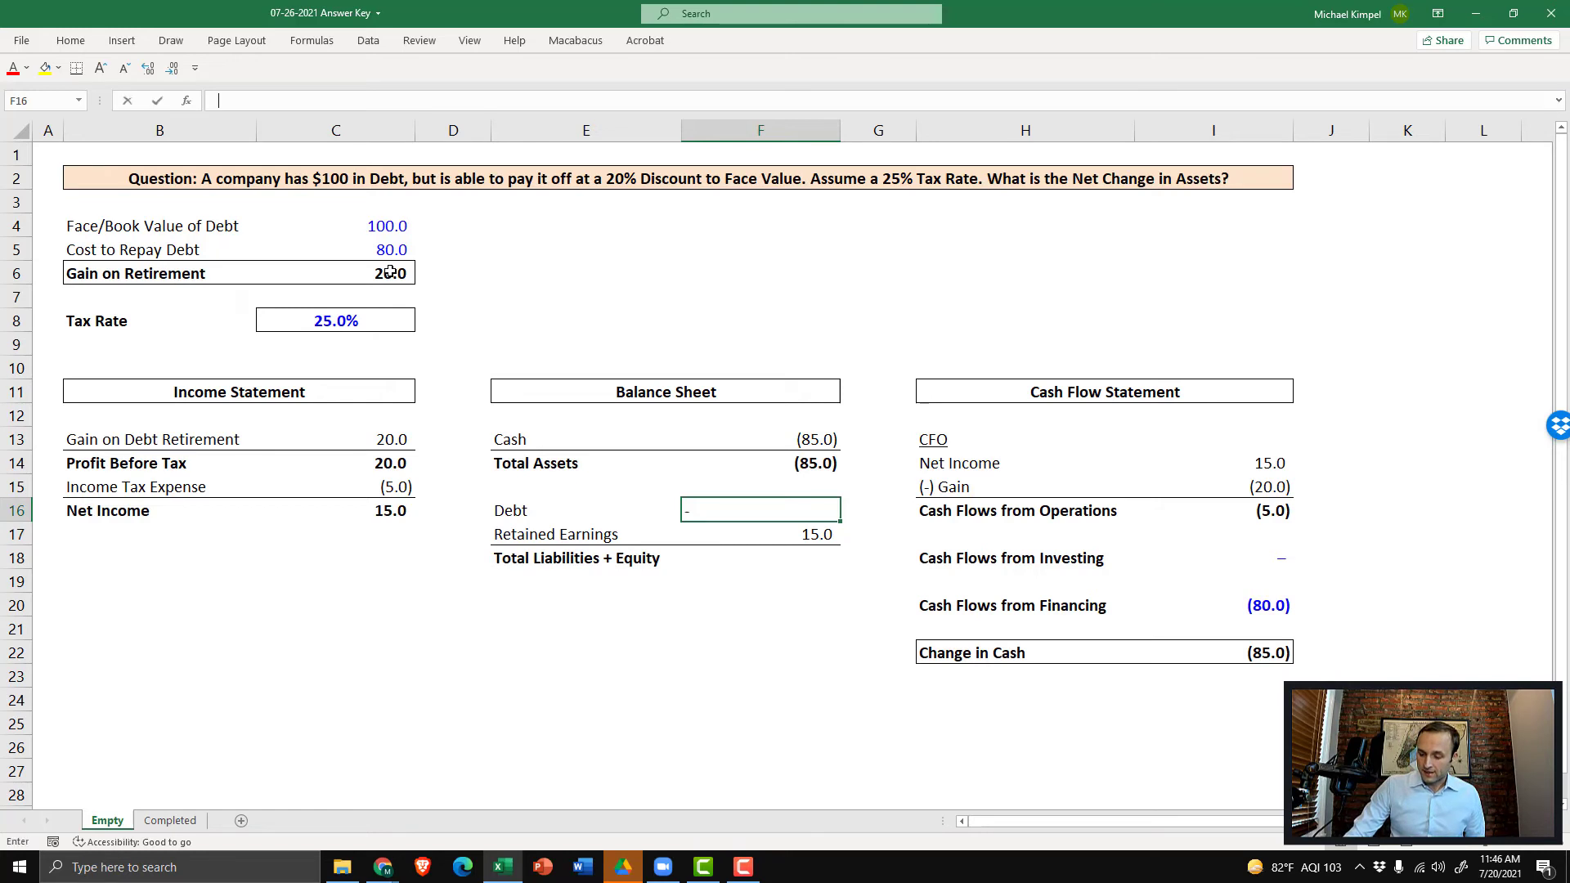
type("100")
key("ctrl+Return")
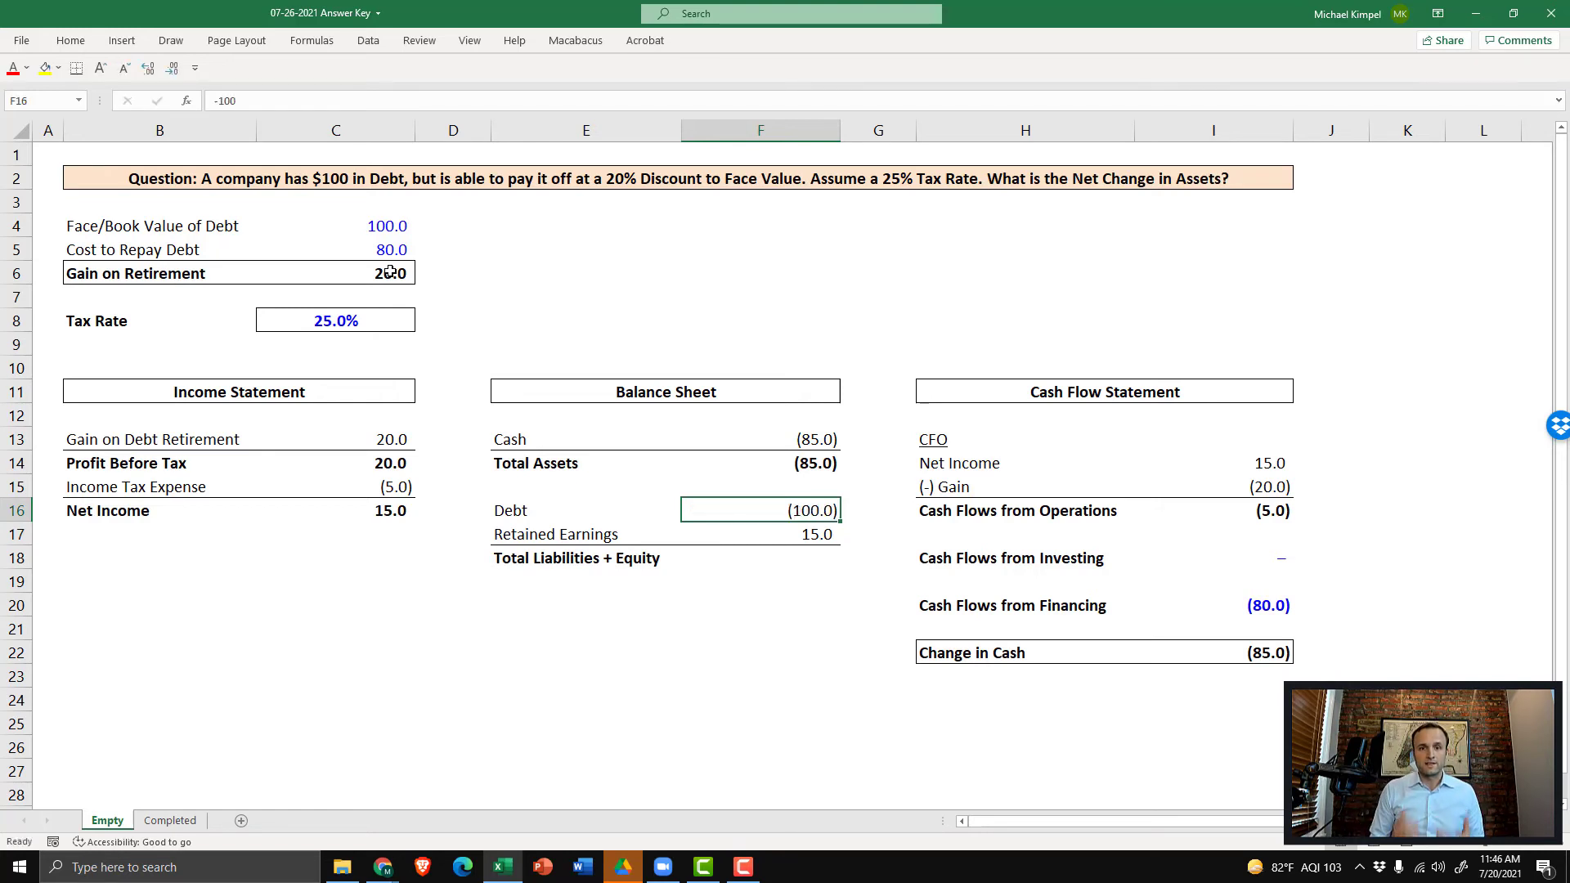
key("Down")
key("Down")
key("alt+equal")
key("ctrl+Return")
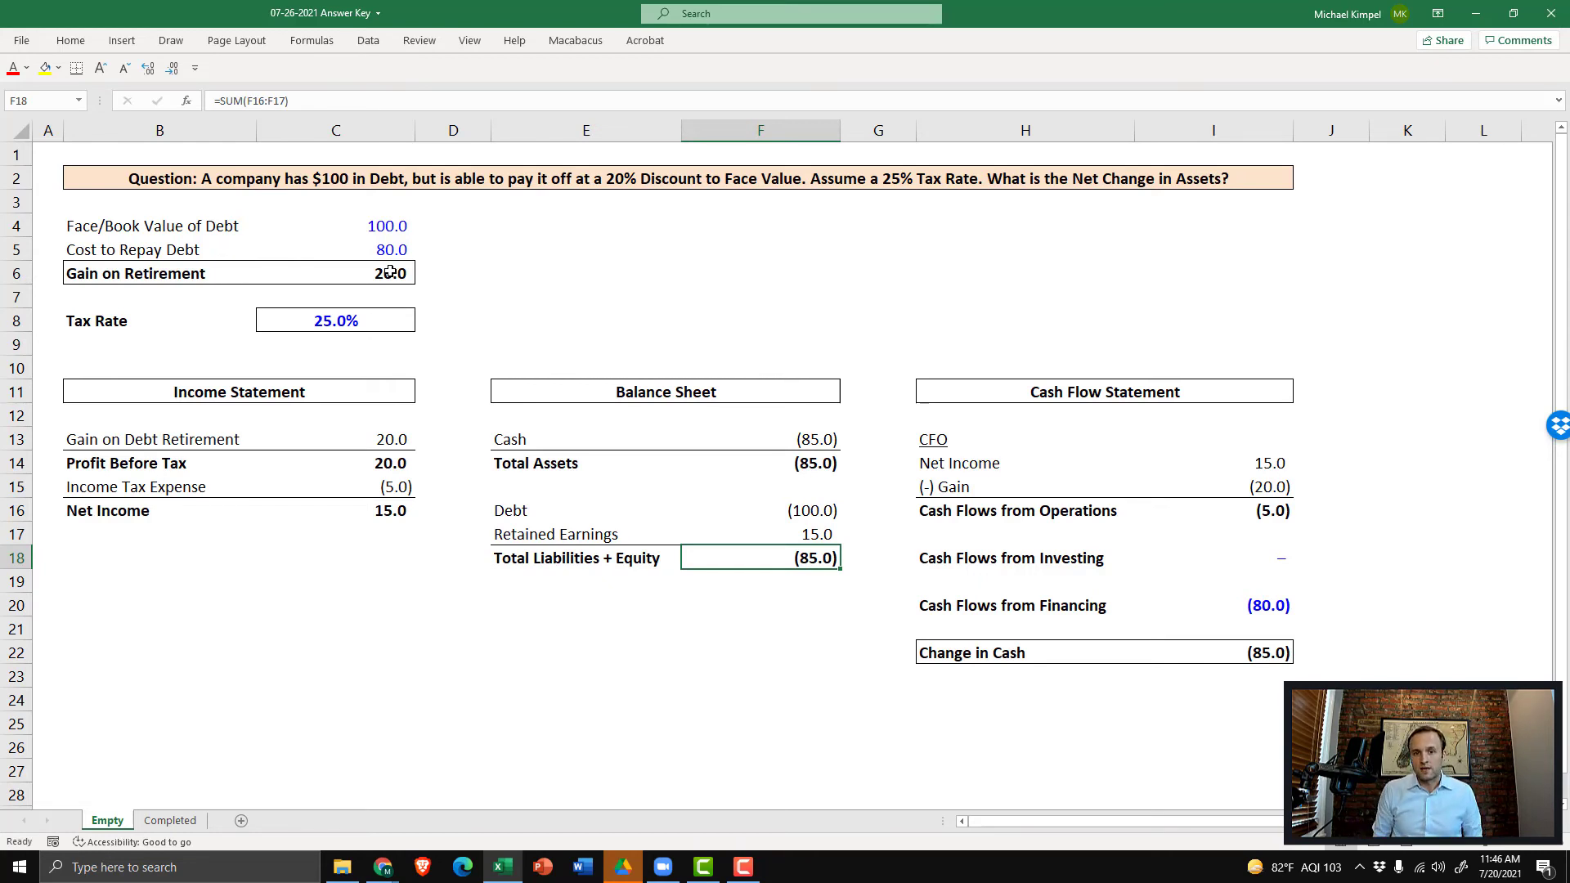
key("Up")
key("Up")
key("Up")
key("Up")
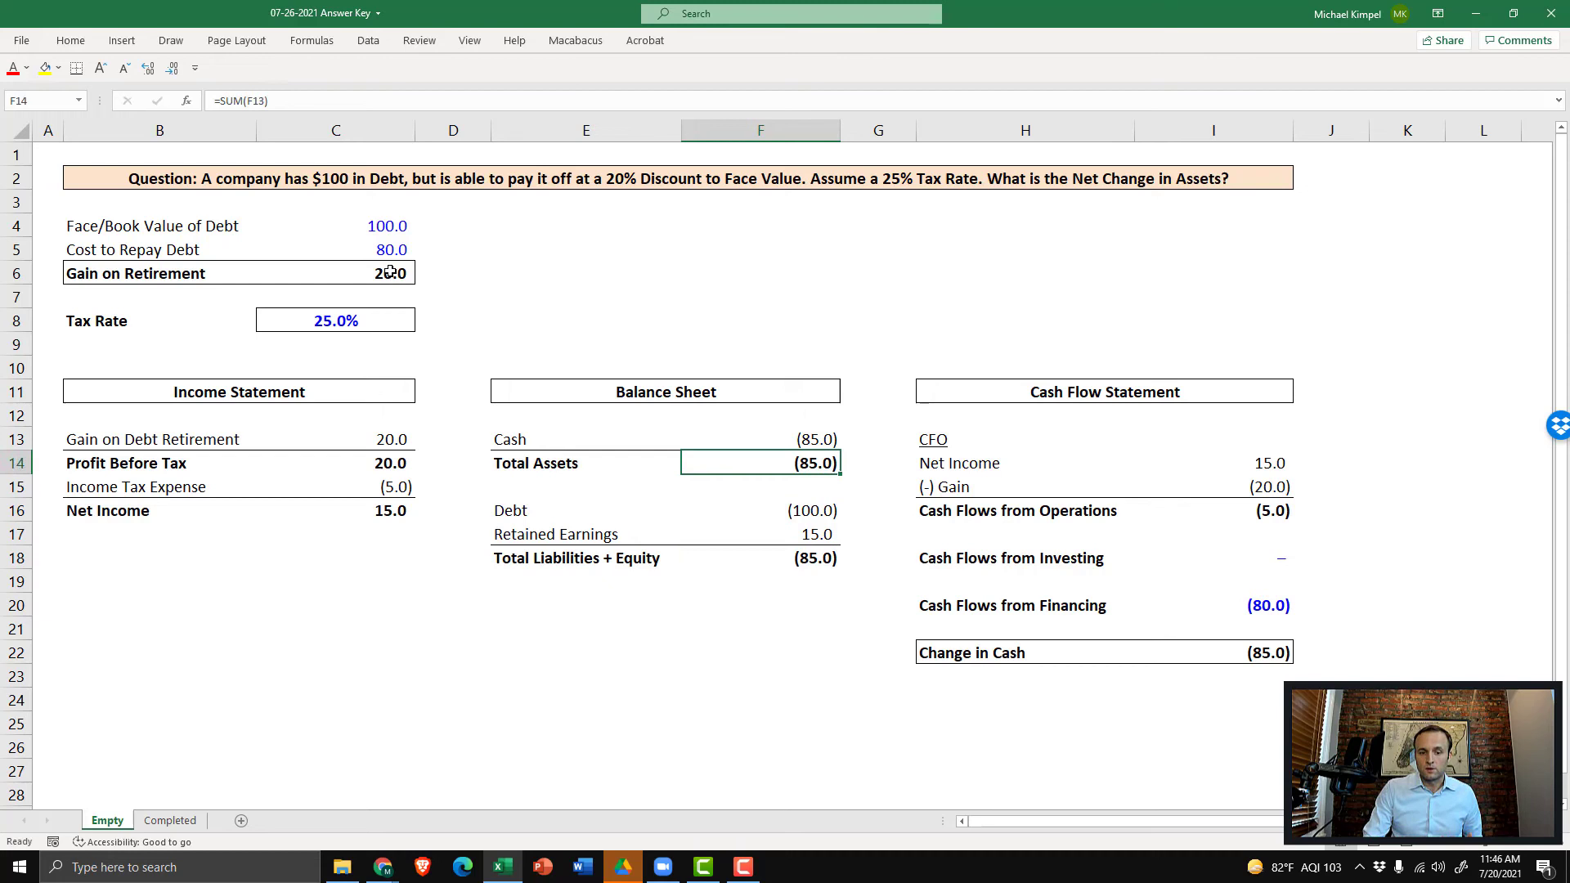